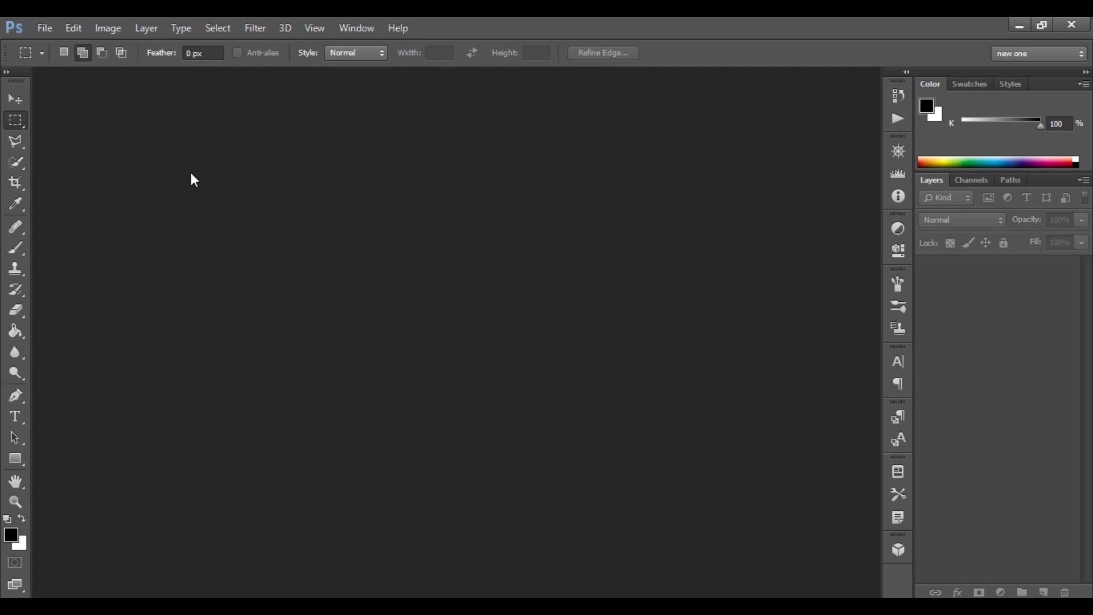
Step: Create a new 1280 × 720 px document at 72 ppi in RGB Color with a white background
left_click(48, 30)
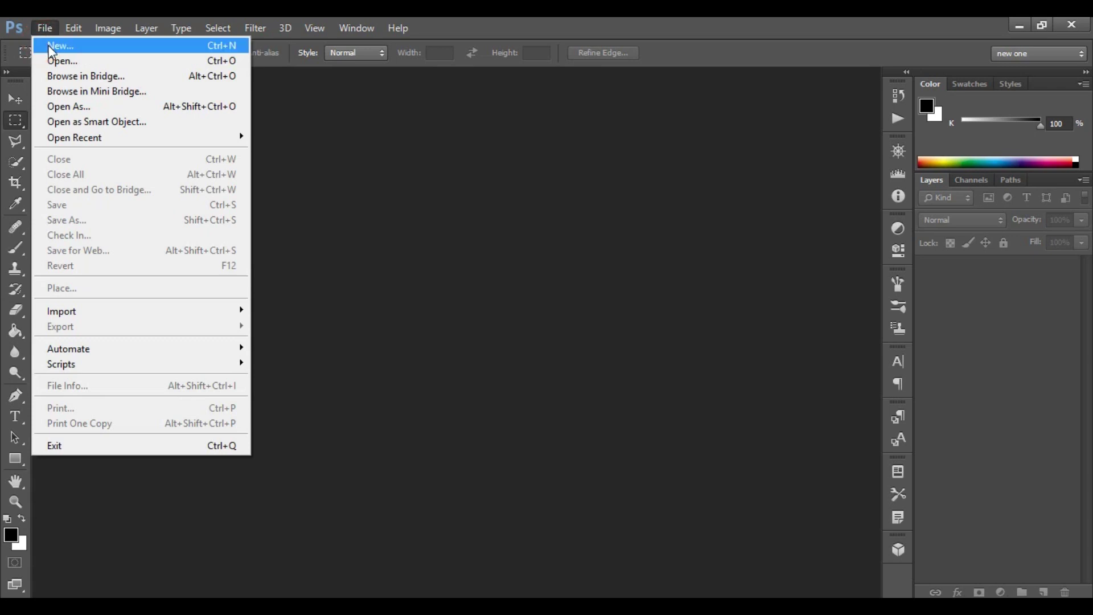
left_click(48, 45)
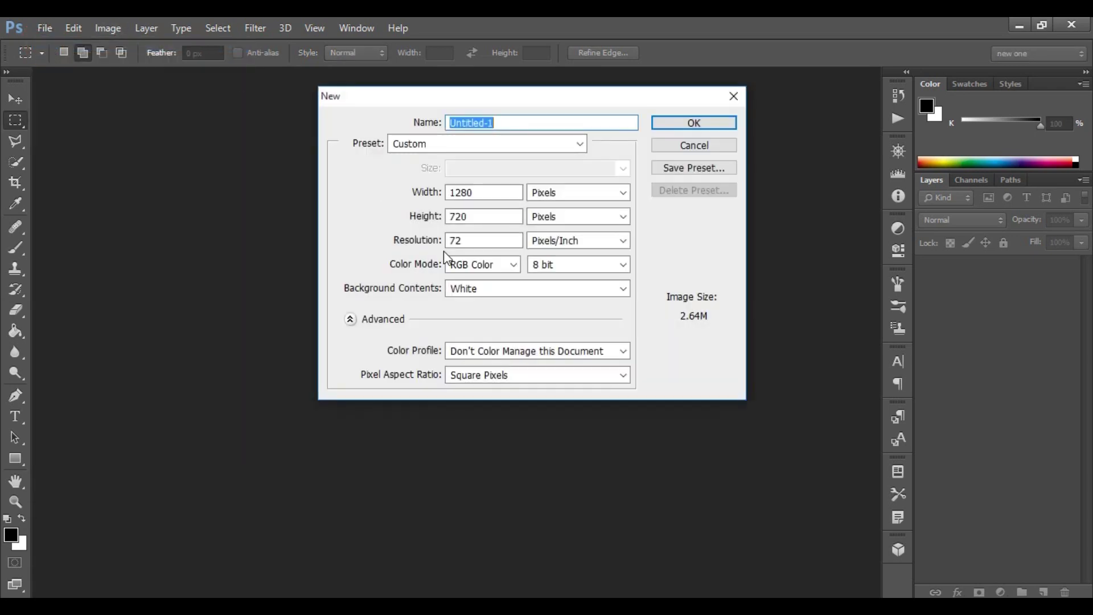
double_click(500, 194)
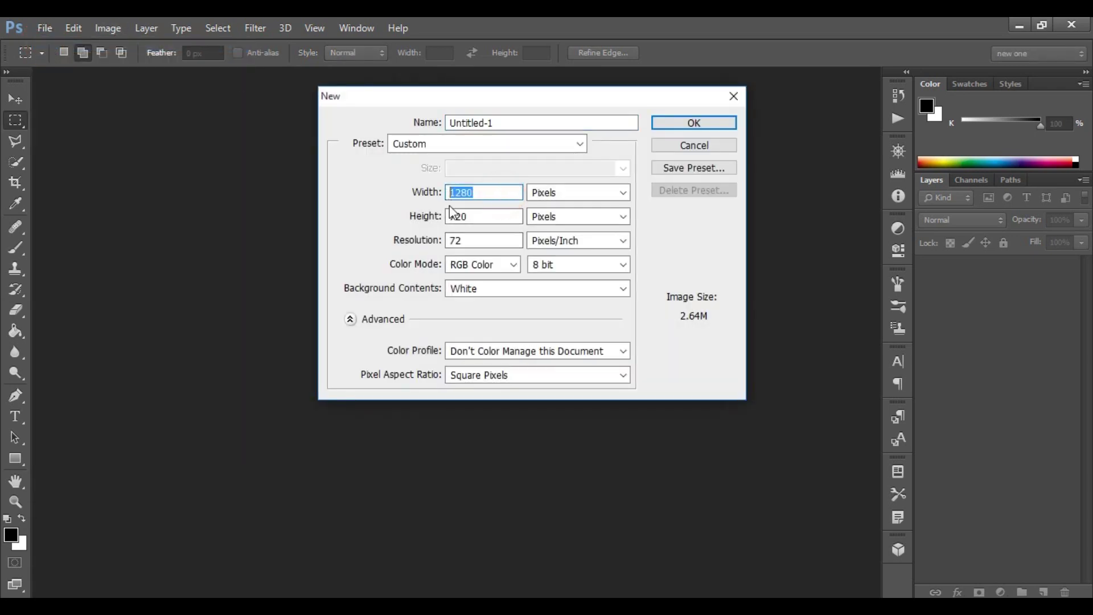
double_click(471, 218)
left_click(559, 193)
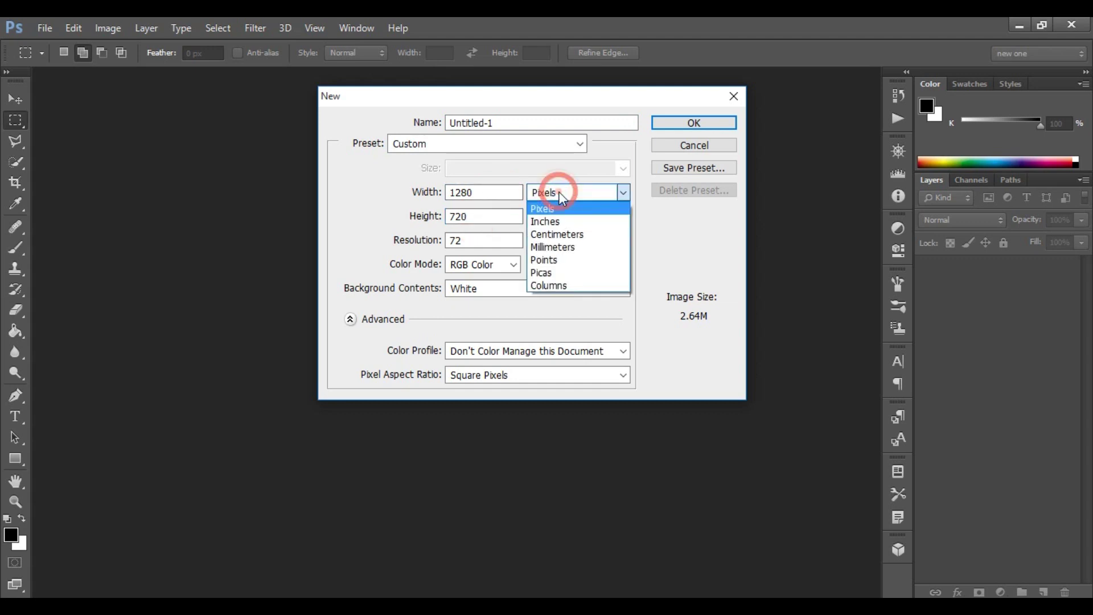
double_click(482, 240)
left_click(504, 263)
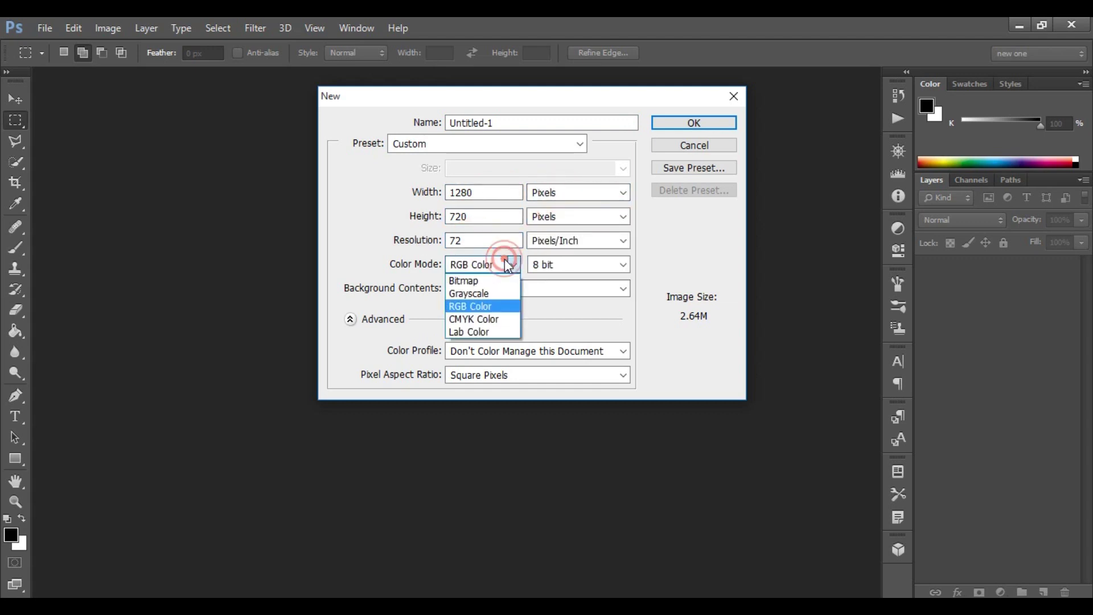
left_click(504, 264)
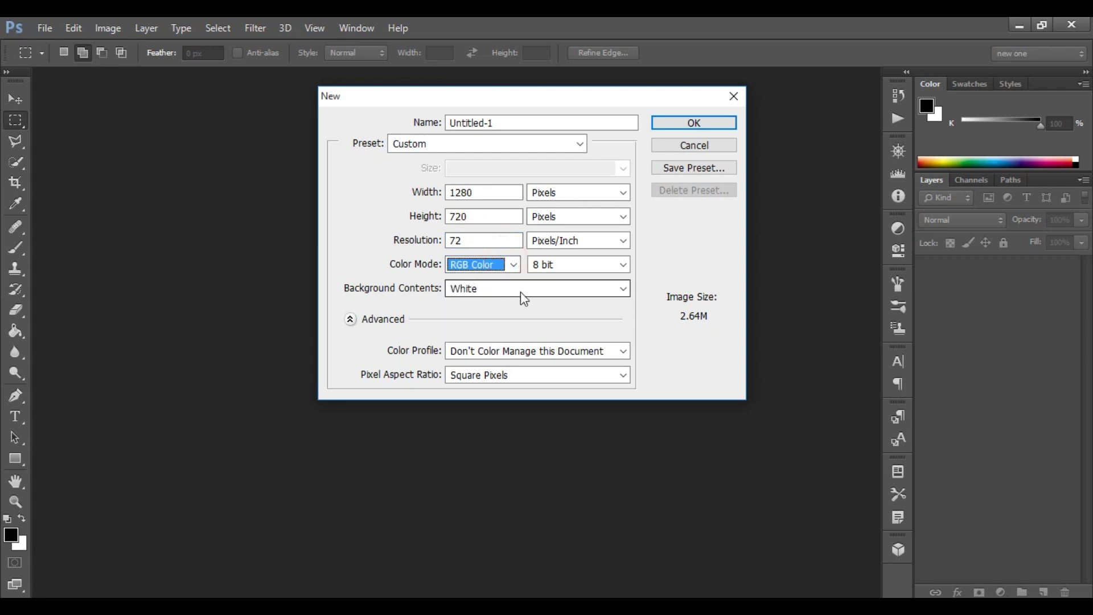
left_click(521, 293)
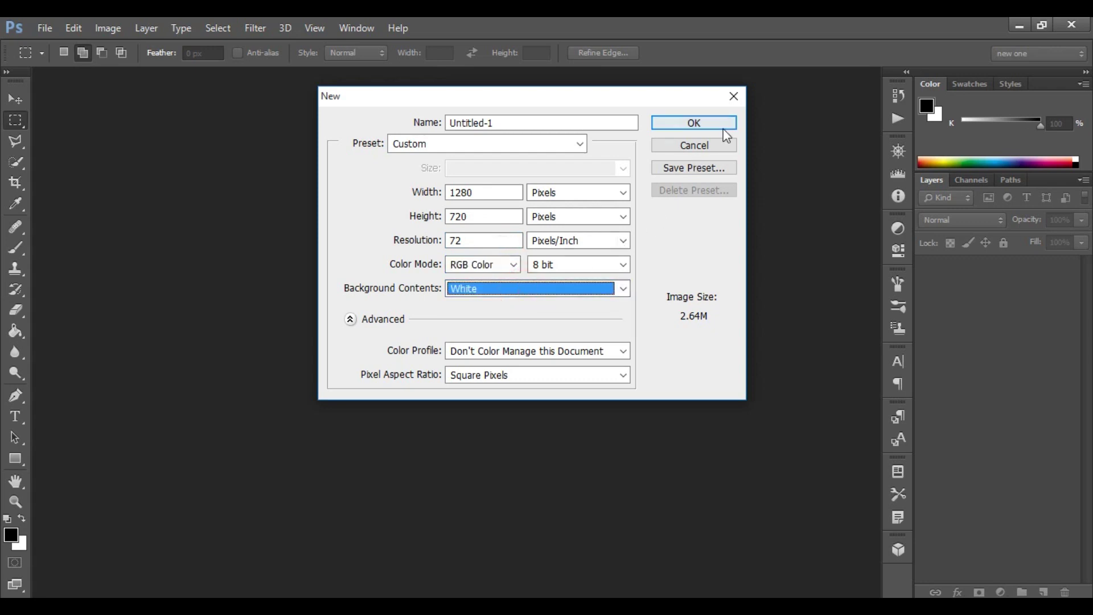
left_click(696, 124)
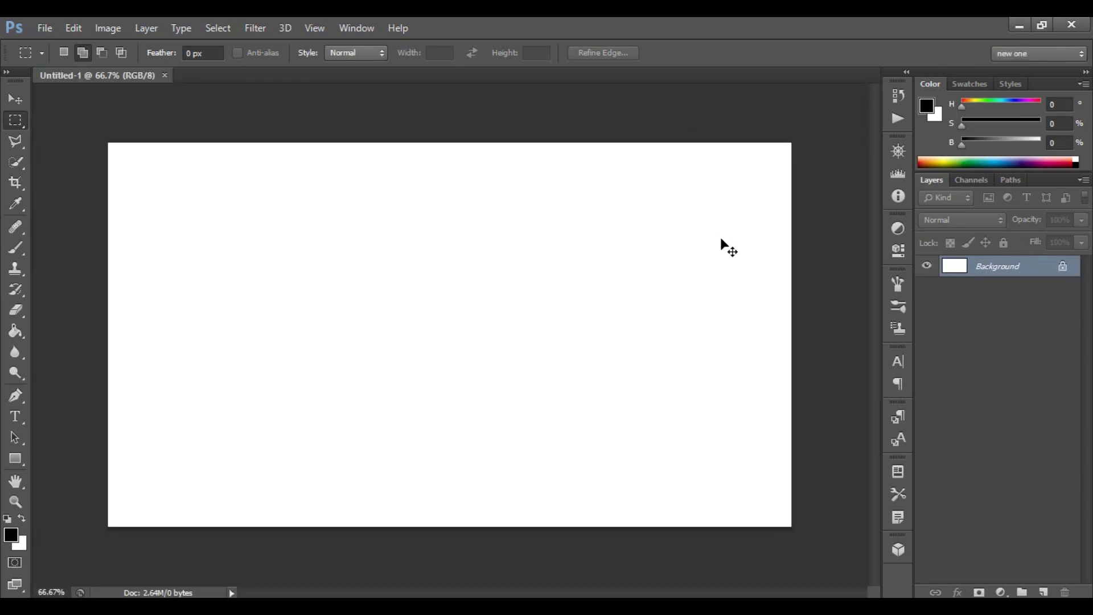
Step: Fill the whole white canvas solid black with the Paint Bucket
scroll(723, 245, "up", 1)
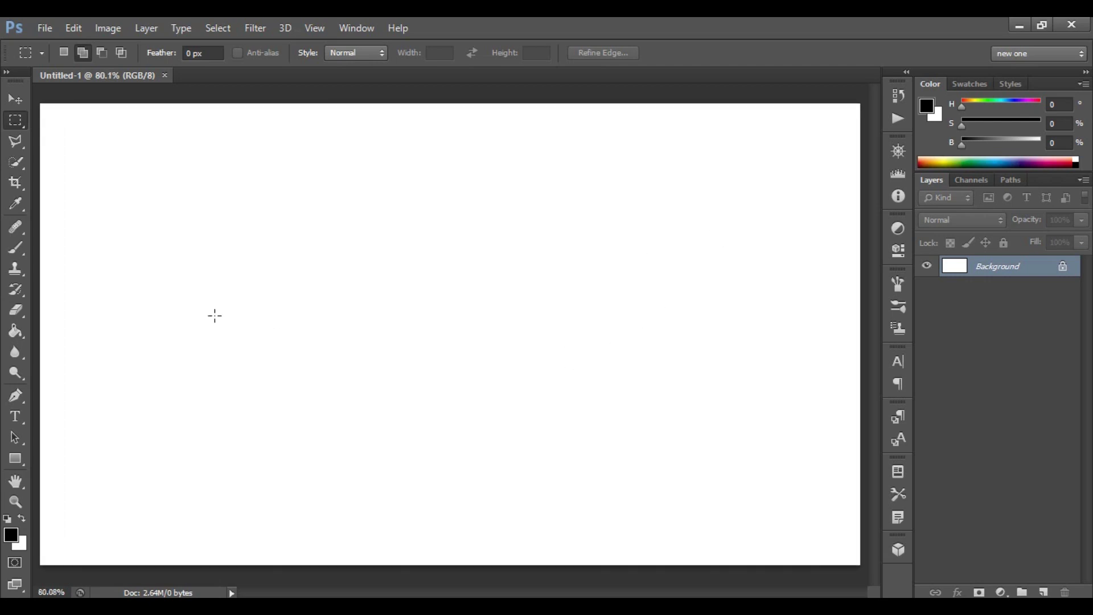
left_click(15, 333)
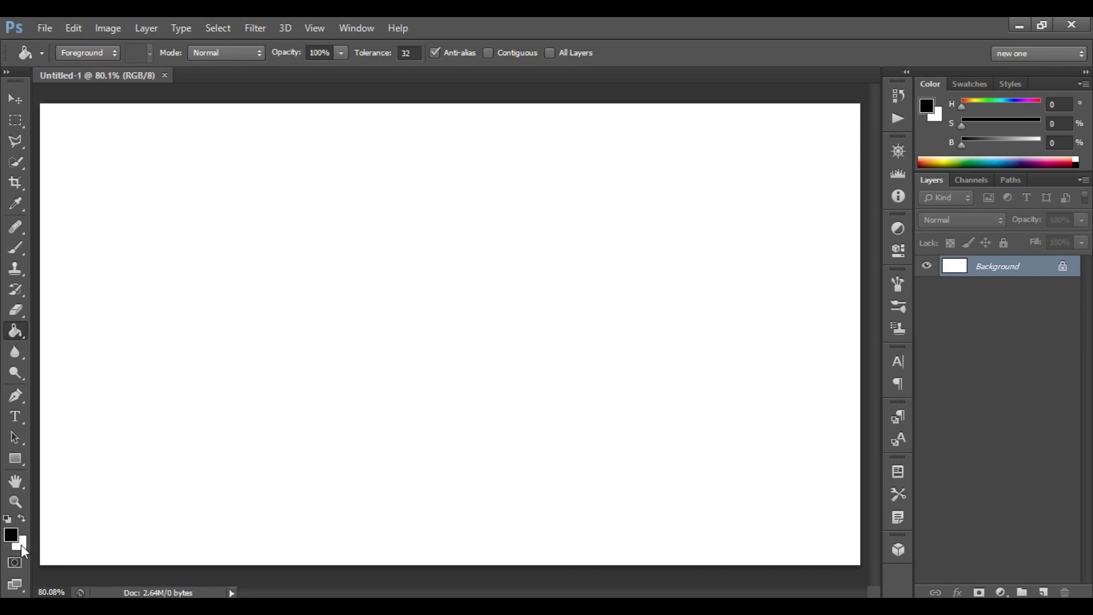
left_click(450, 311)
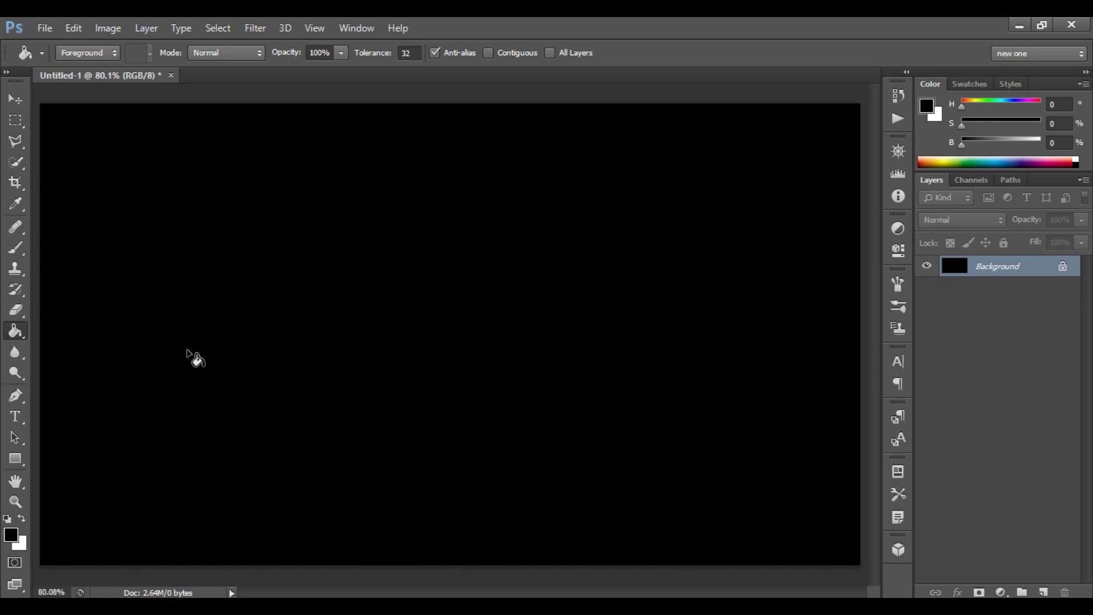
Step: Set the Type tool to the Rounds Black font with white #ffffff text colour
left_click(16, 418)
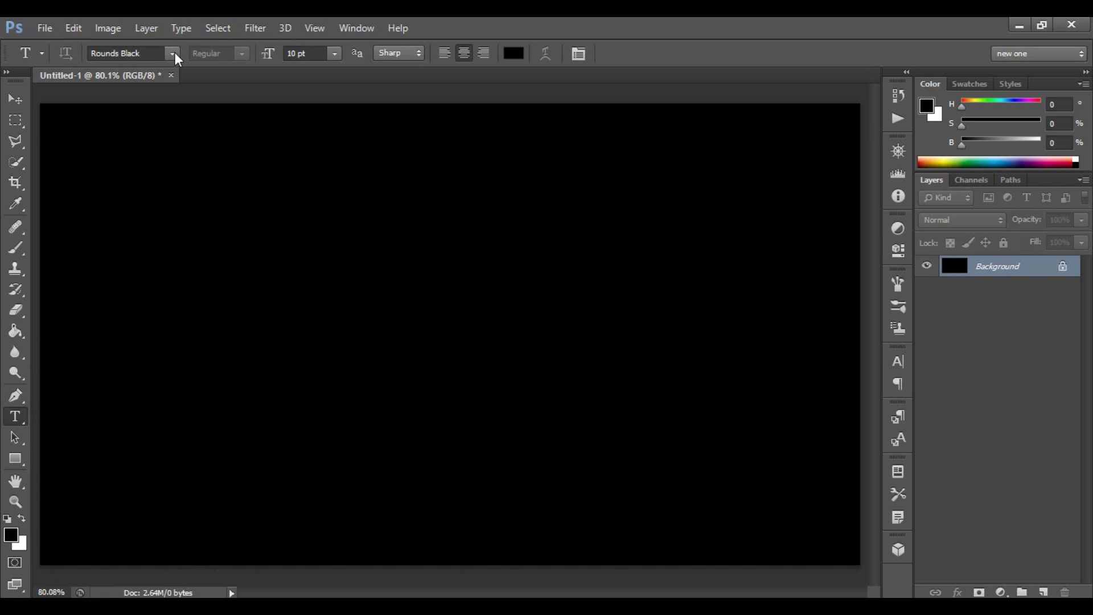
left_click(172, 53)
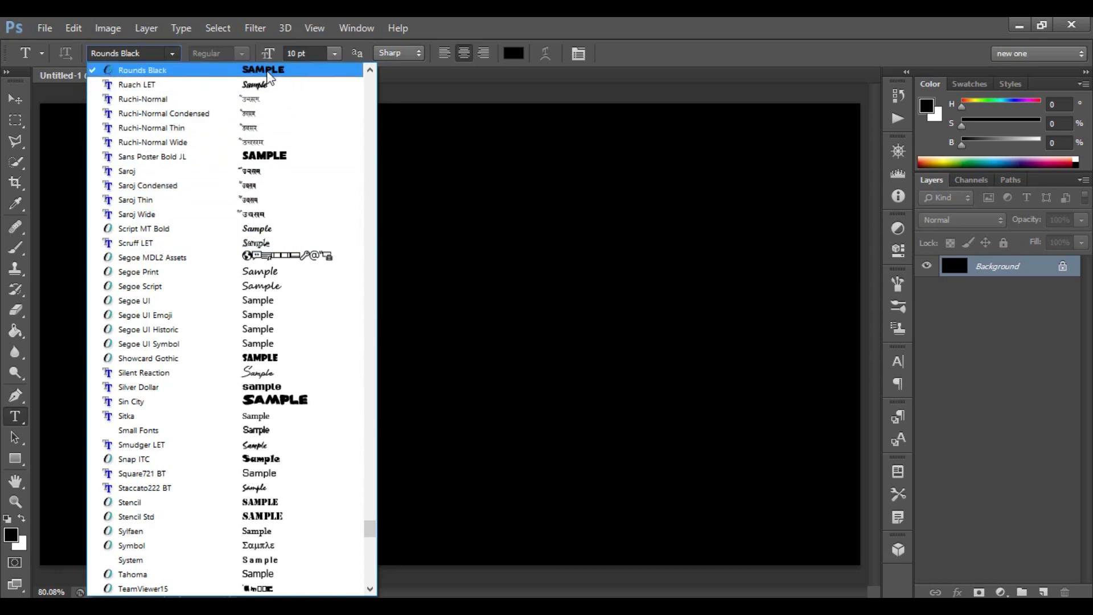
left_click(257, 71)
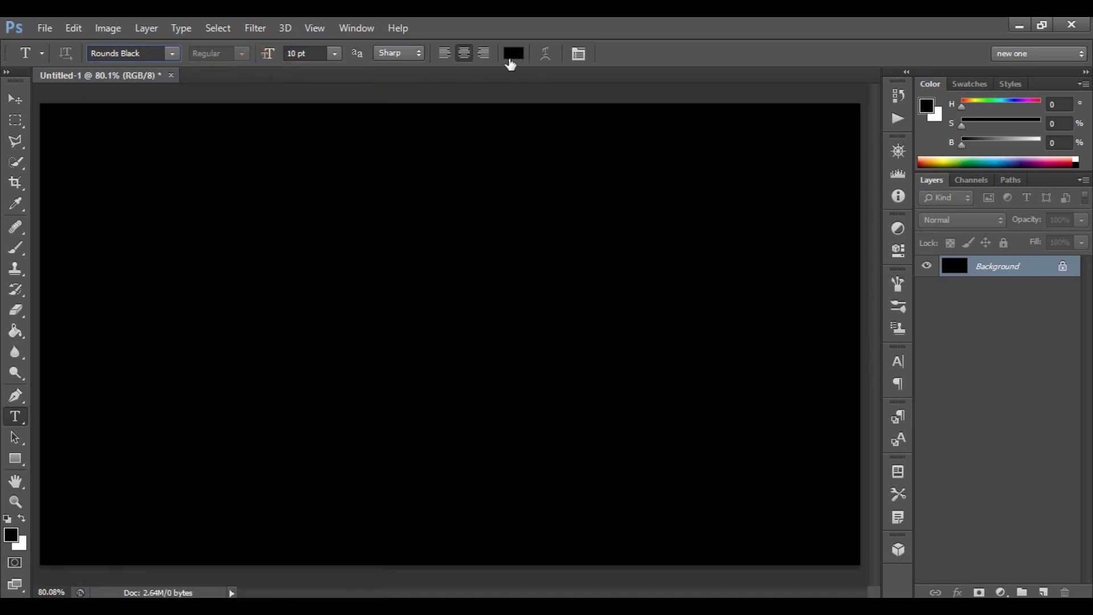
left_click(515, 57)
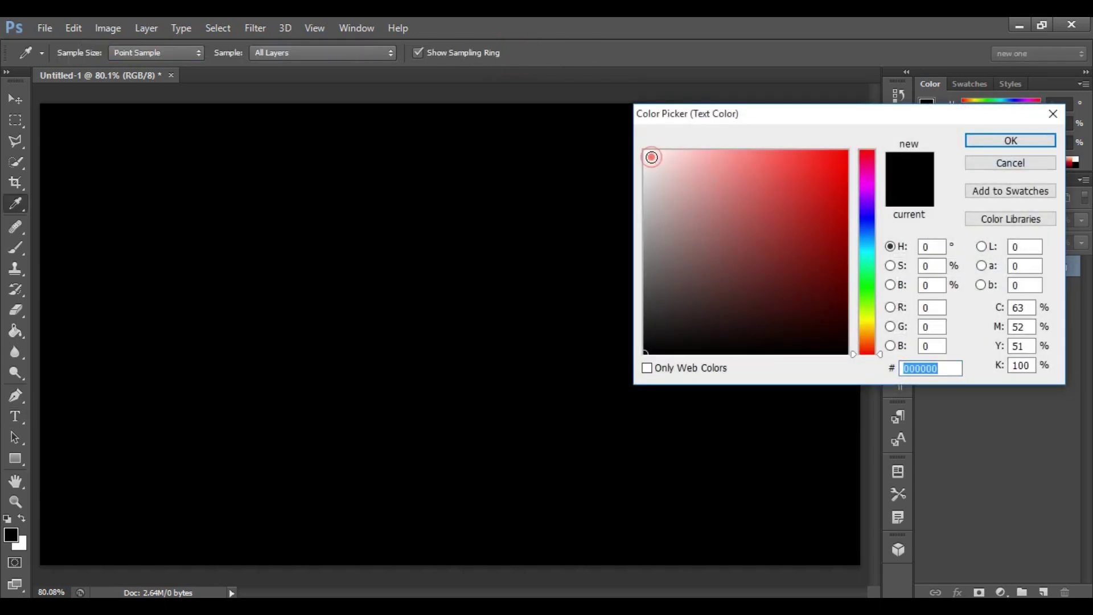
left_click_drag(651, 158, 605, 134)
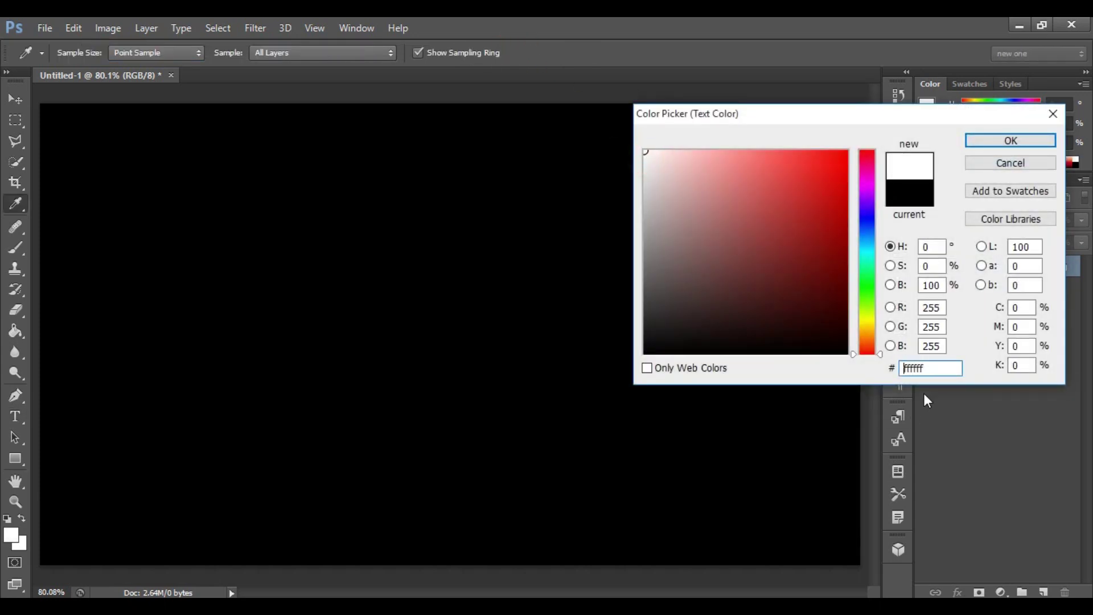
left_click_drag(931, 367, 890, 369)
left_click(1011, 141)
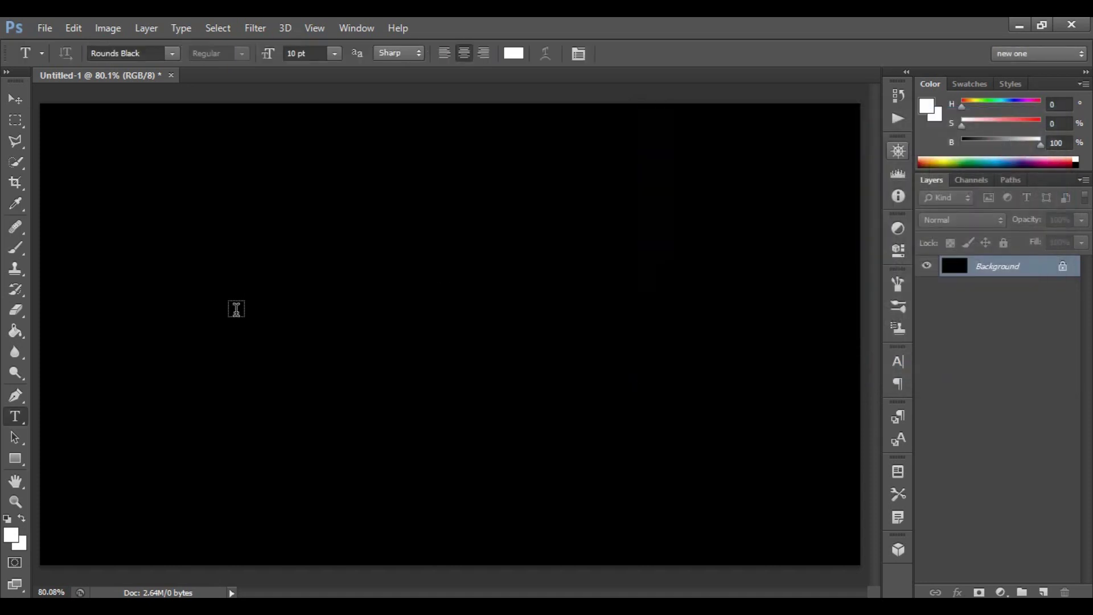
Step: Type THOR left of centre on the canvas and commit it
left_click(247, 327)
type("THOR")
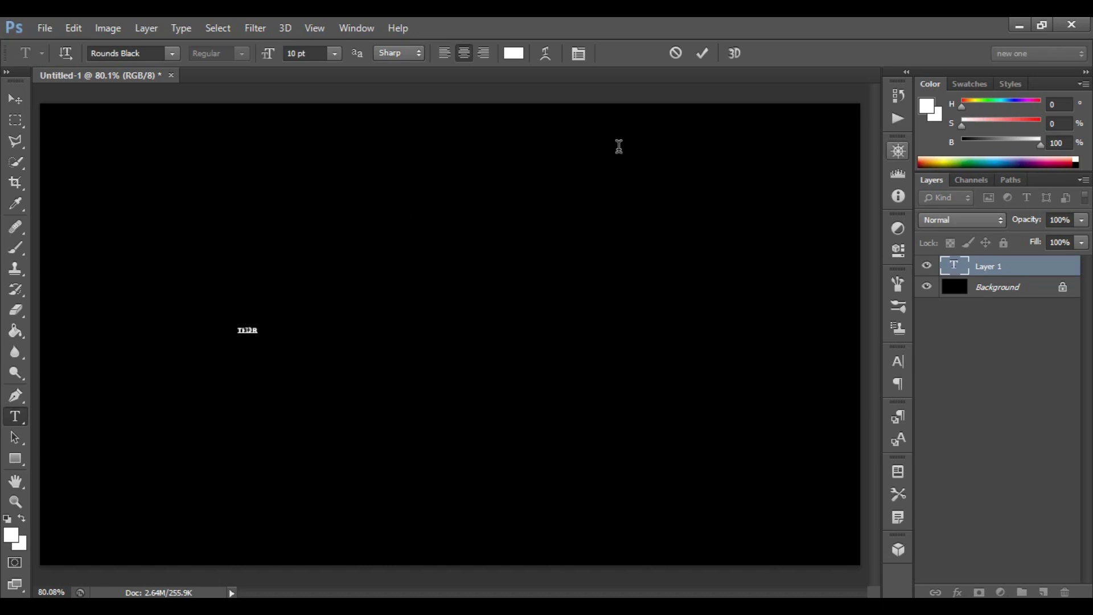
left_click(701, 53)
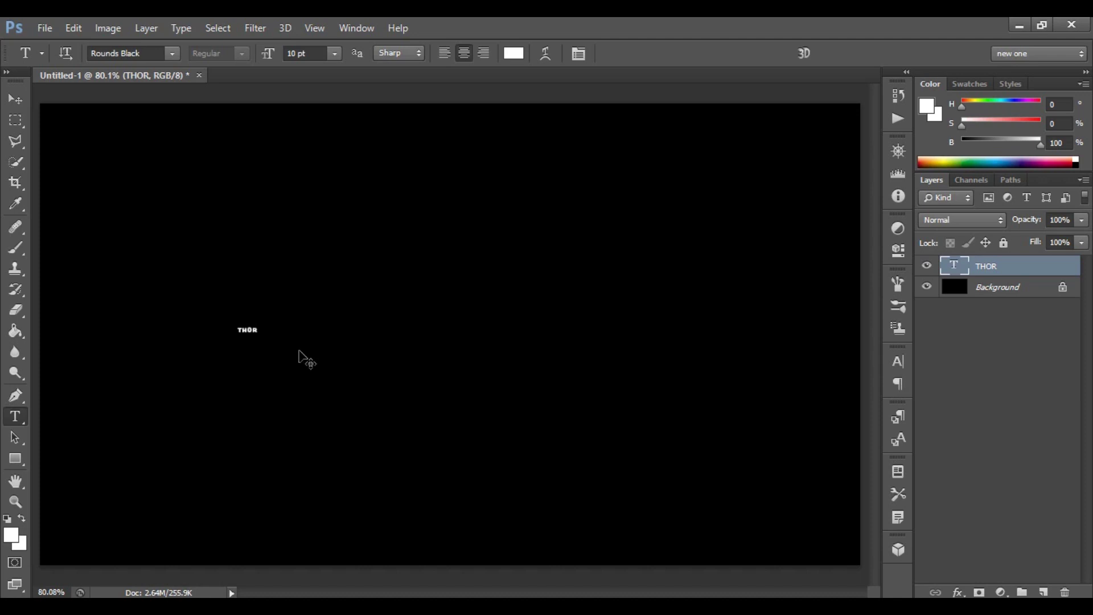
key("ctrl+t")
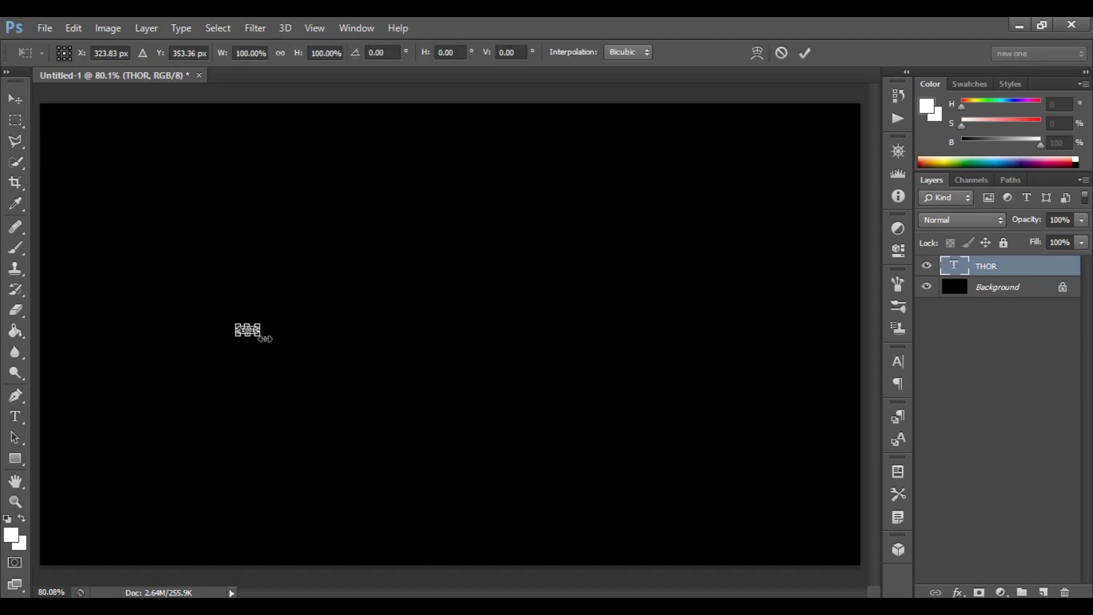
Step: Scale THOR up to about 356 pt, centre it, and add an empty layer above
mouse_move(265, 339)
left_mouse_down()
mouse_move(576, 490)
mouse_move(593, 509)
left_mouse_up()
mouse_move(473, 357)
left_mouse_down()
mouse_move(580, 384)
mouse_move(676, 360)
left_mouse_up()
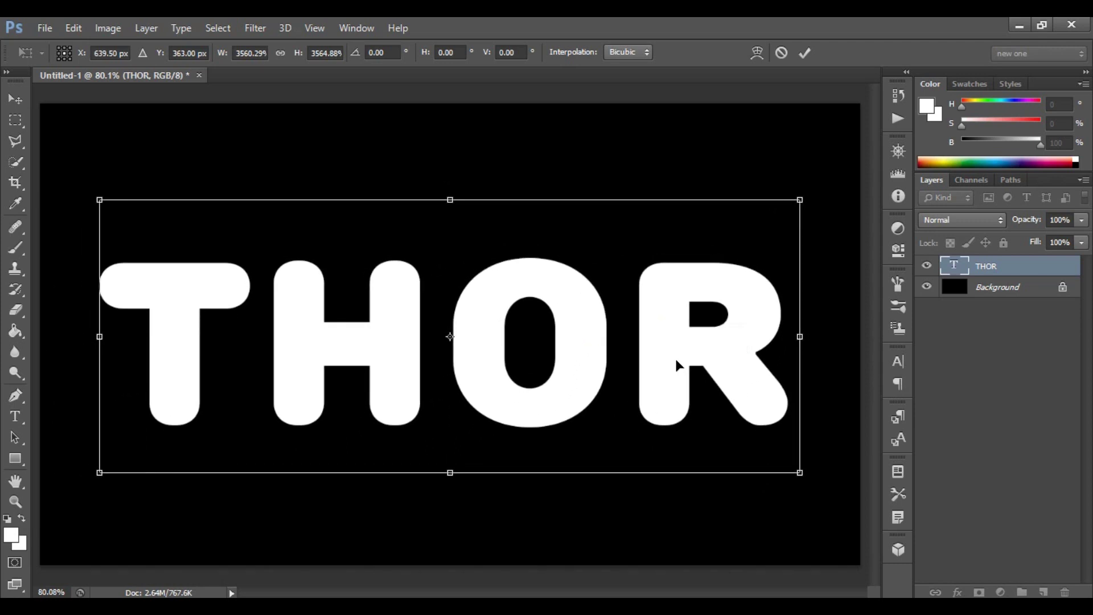
left_click(807, 52)
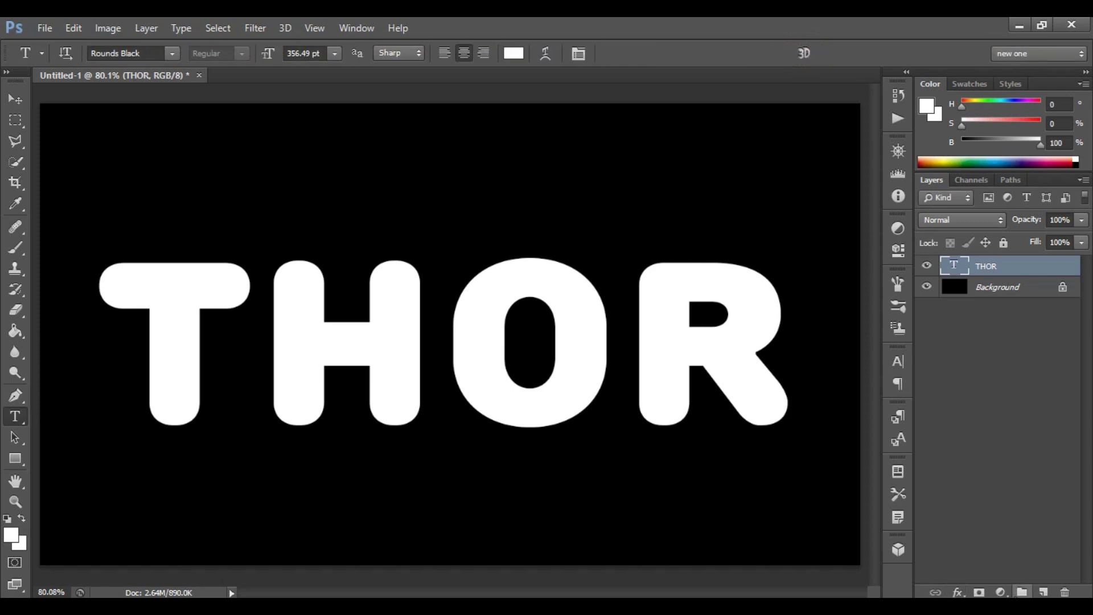
left_click(1044, 592)
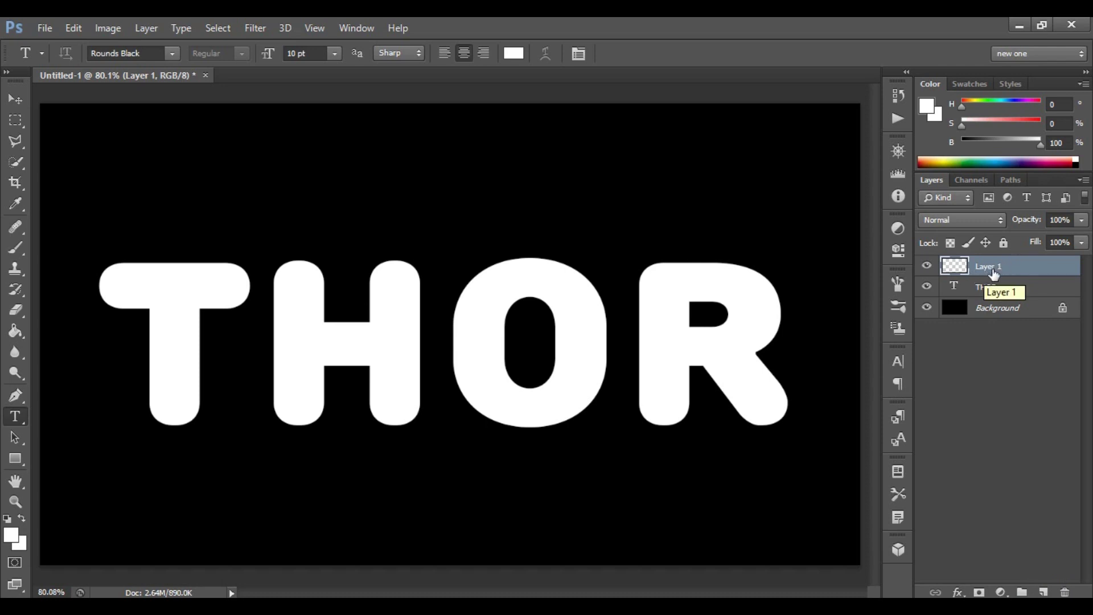
Step: Rename the new layer to 'lightning background'
double_click(993, 273)
key("BackSpace")
type("lightning back")
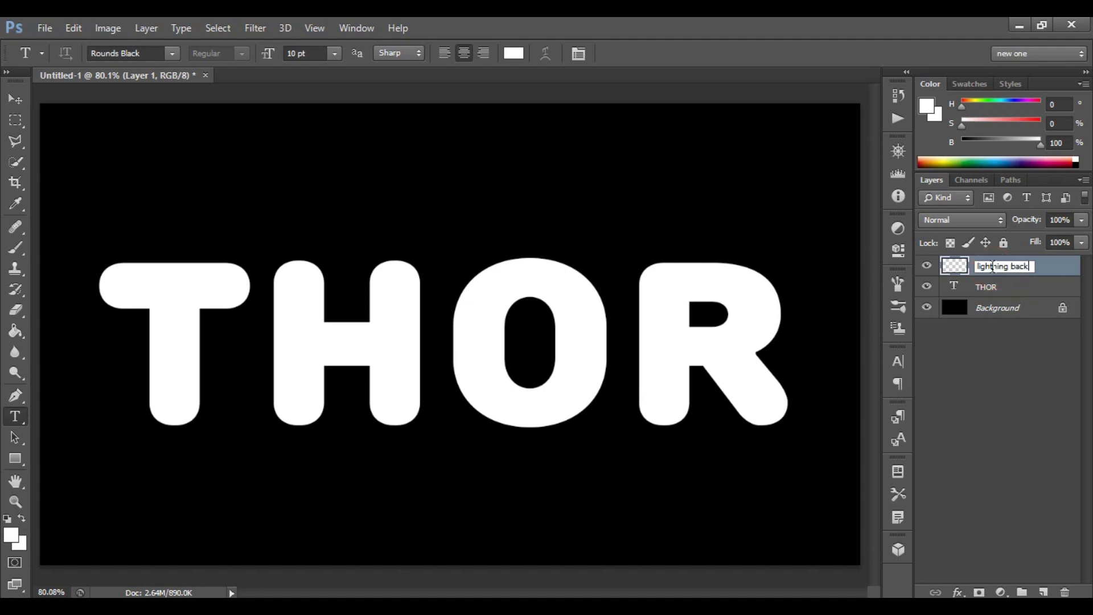
type("ground")
key("Return")
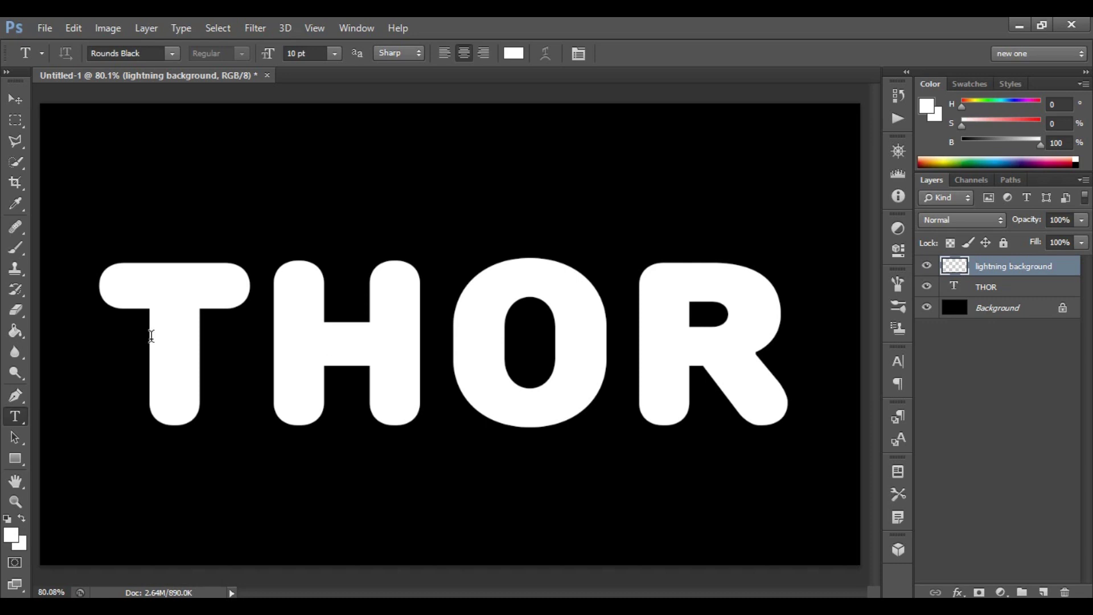
Step: Fill the lightning background layer solid black using default colours
left_click(15, 335)
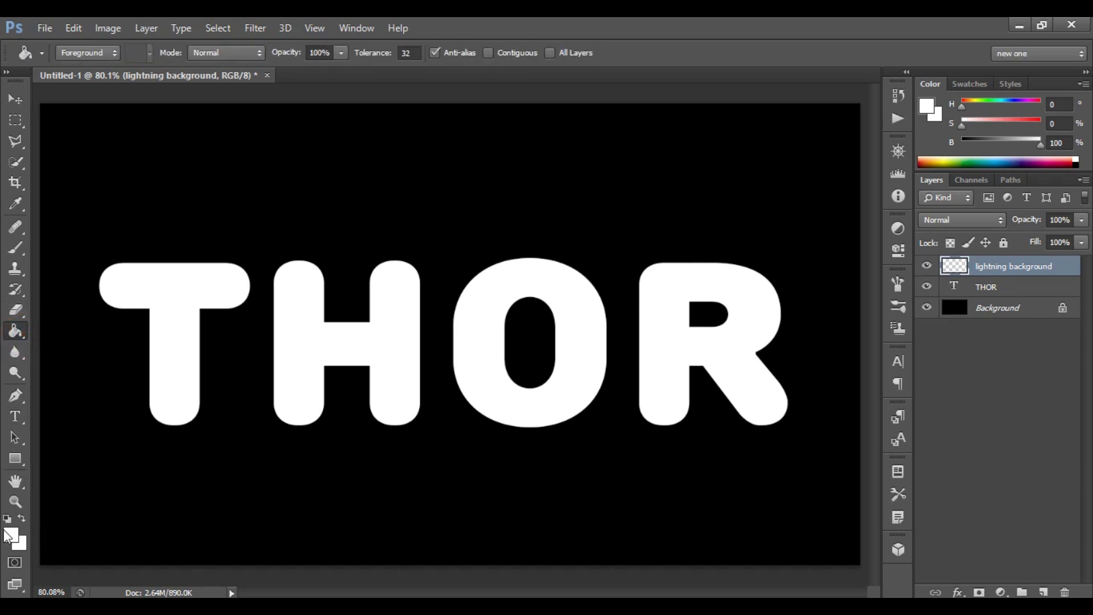
key("d")
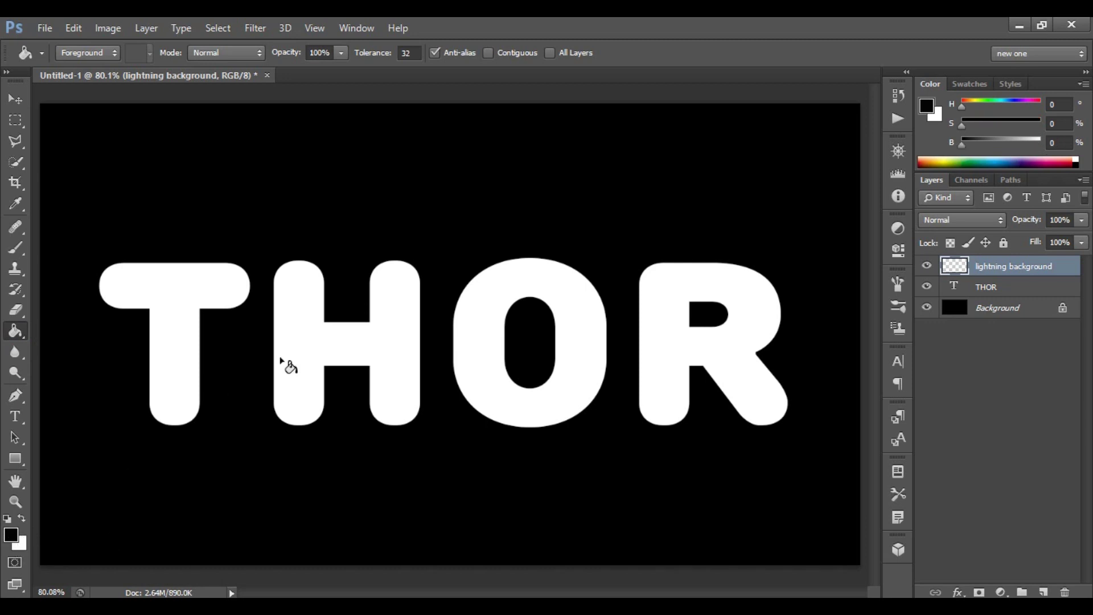
left_click(477, 230)
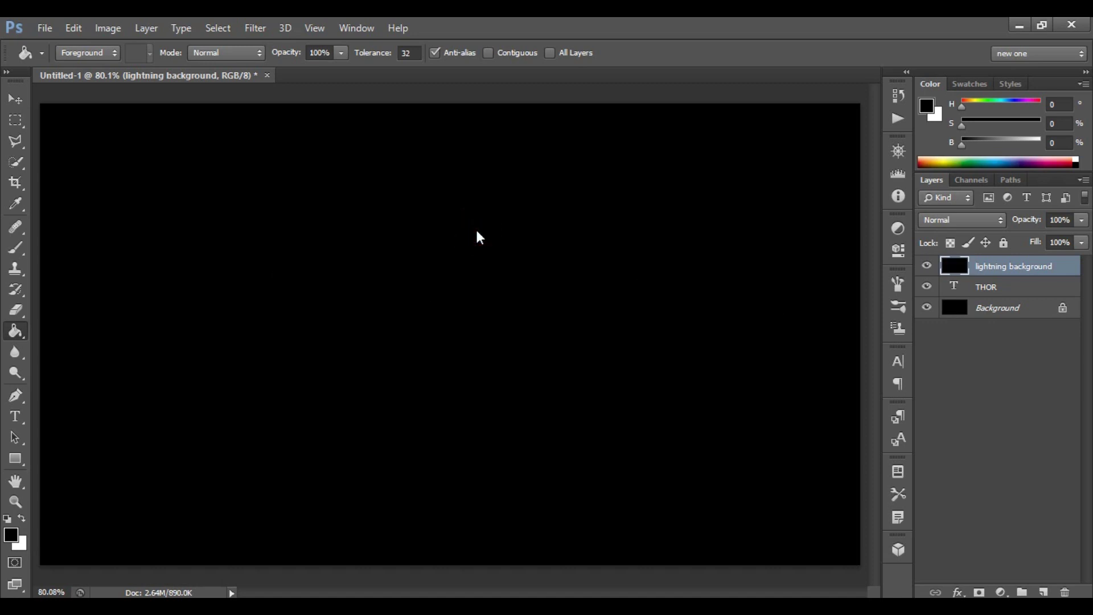
left_click(256, 29)
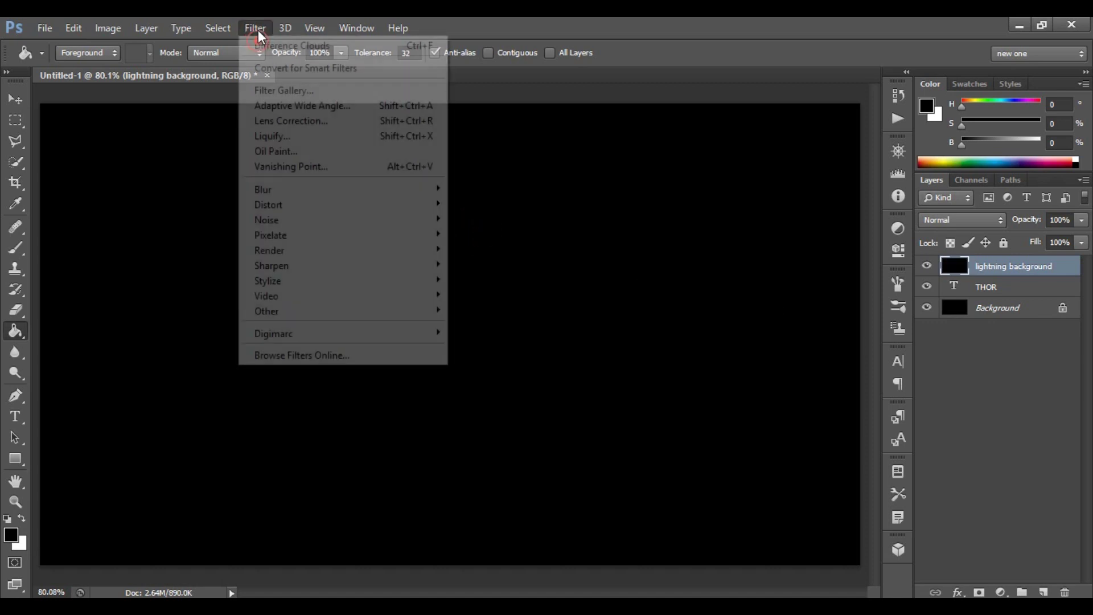
mouse_move(269, 251)
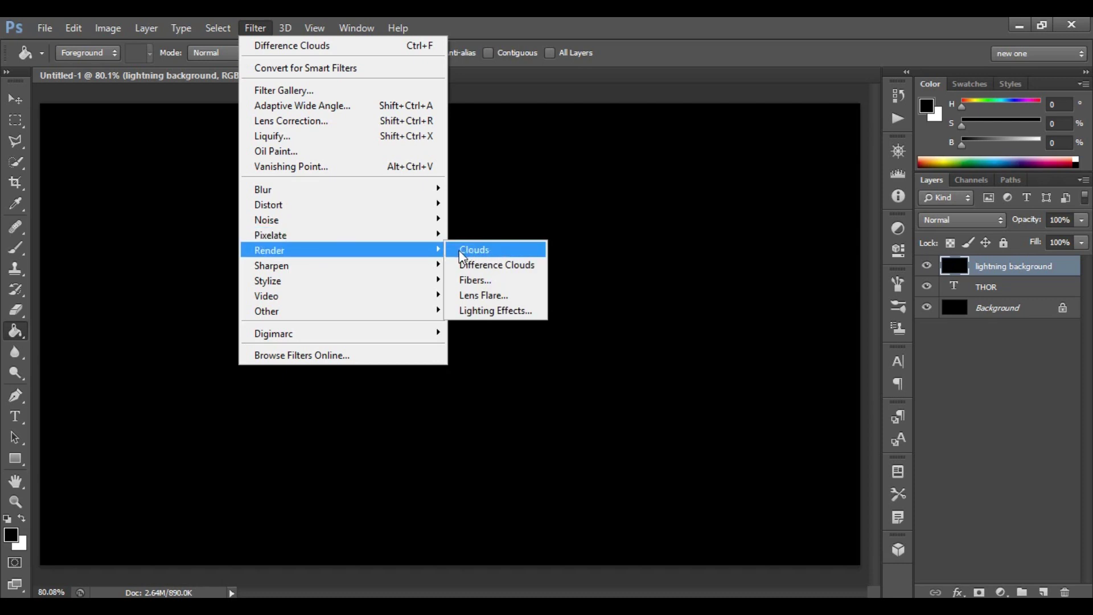
Step: Apply Clouds, then Difference Clouds, then Invert to create white lightning veins
left_click(471, 250)
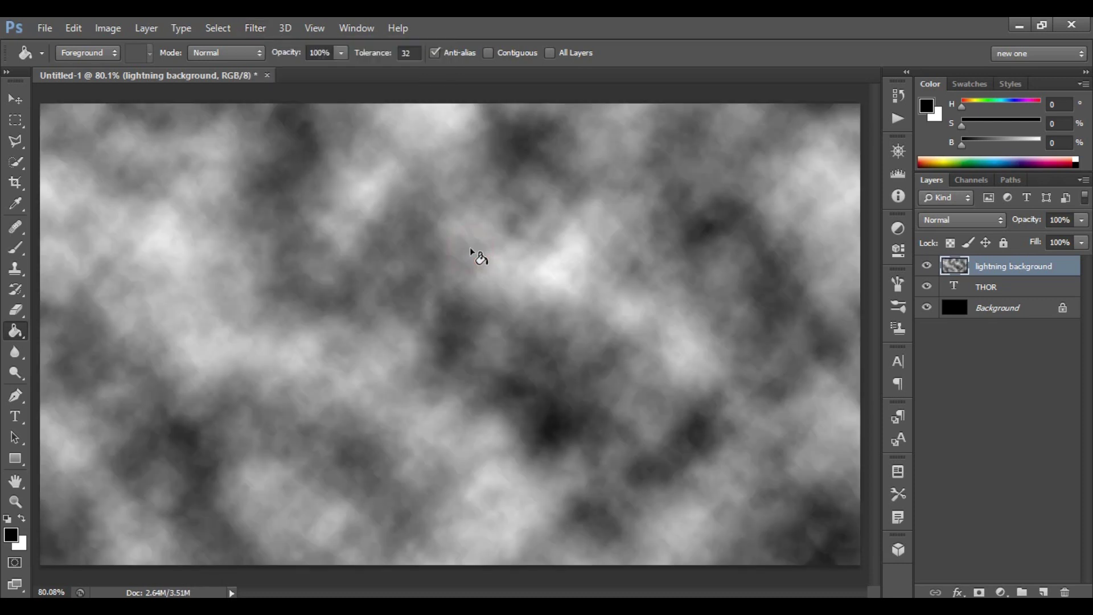
left_click(256, 28)
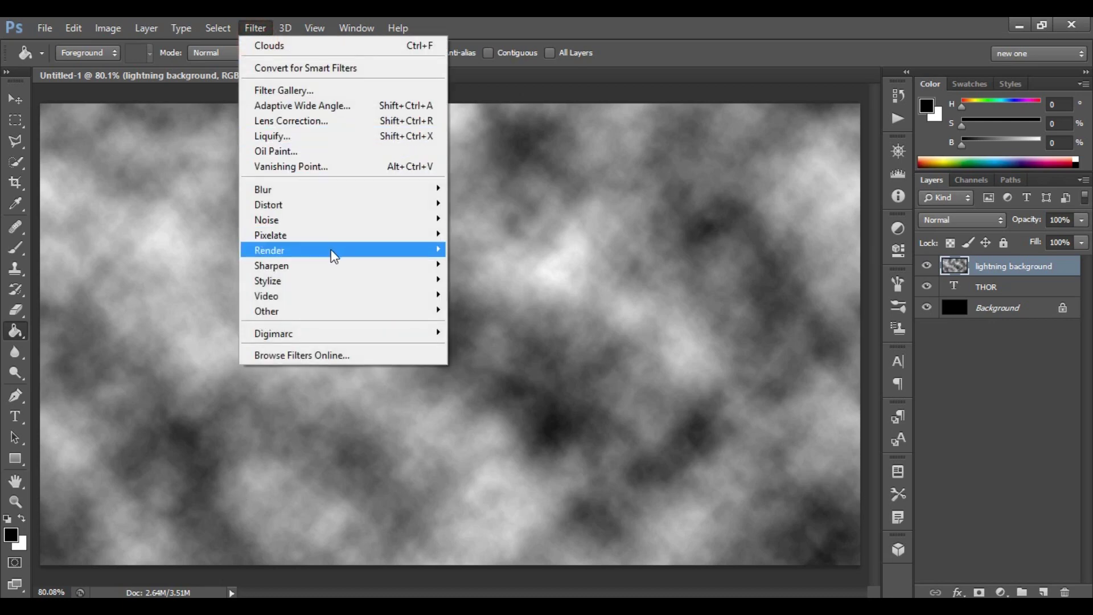
mouse_move(269, 251)
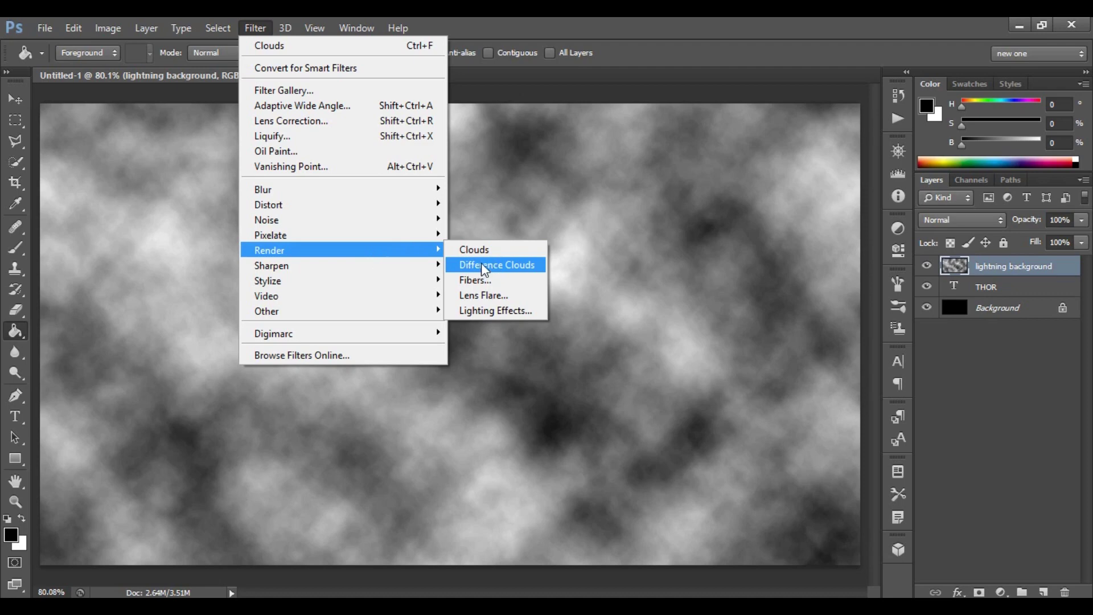
left_click(484, 265)
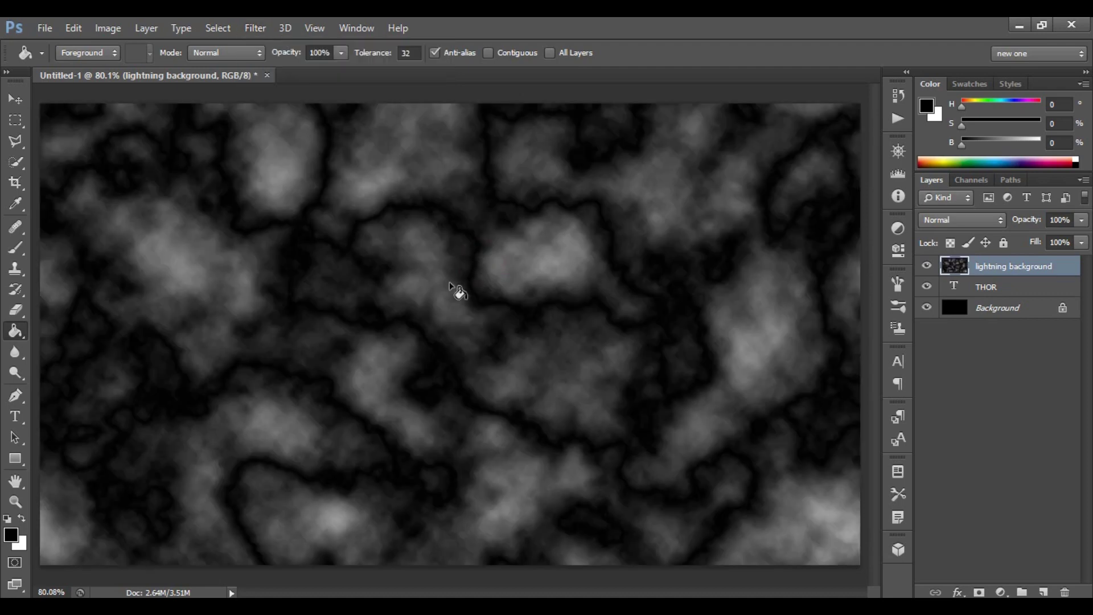
left_click(108, 31)
mouse_move(131, 68)
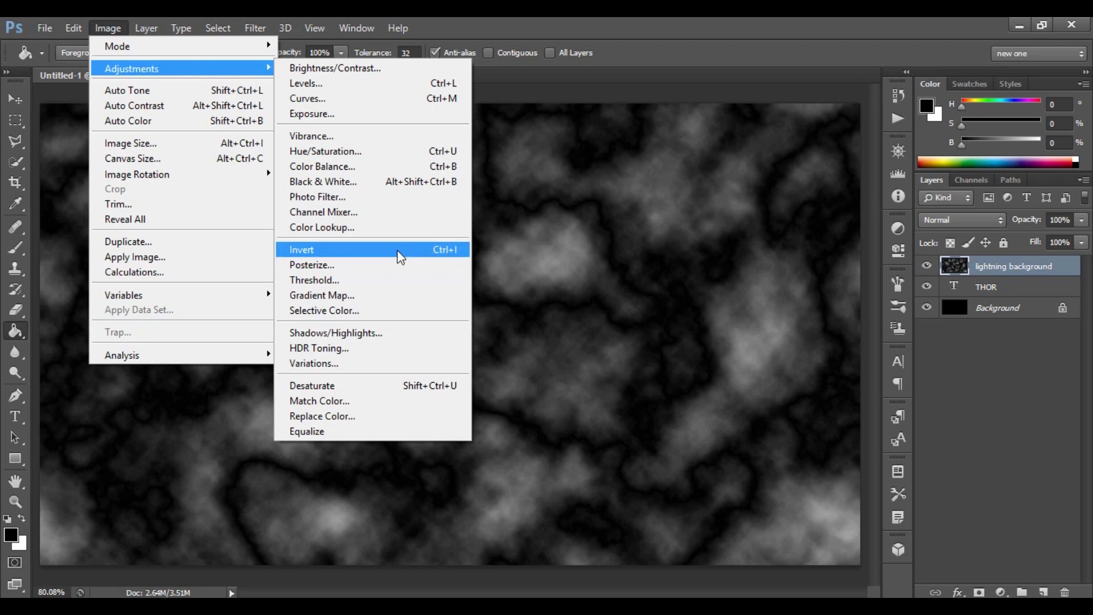
left_click(360, 257)
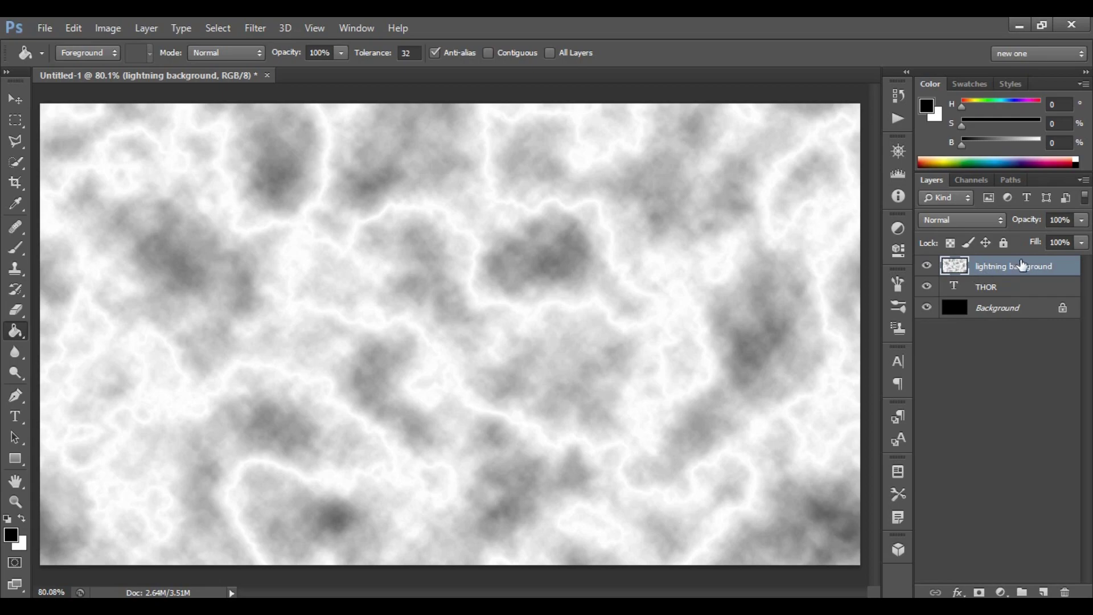
Step: Add a Color Overlay style to the lightning layer in Screen blend mode
right_click(1001, 264)
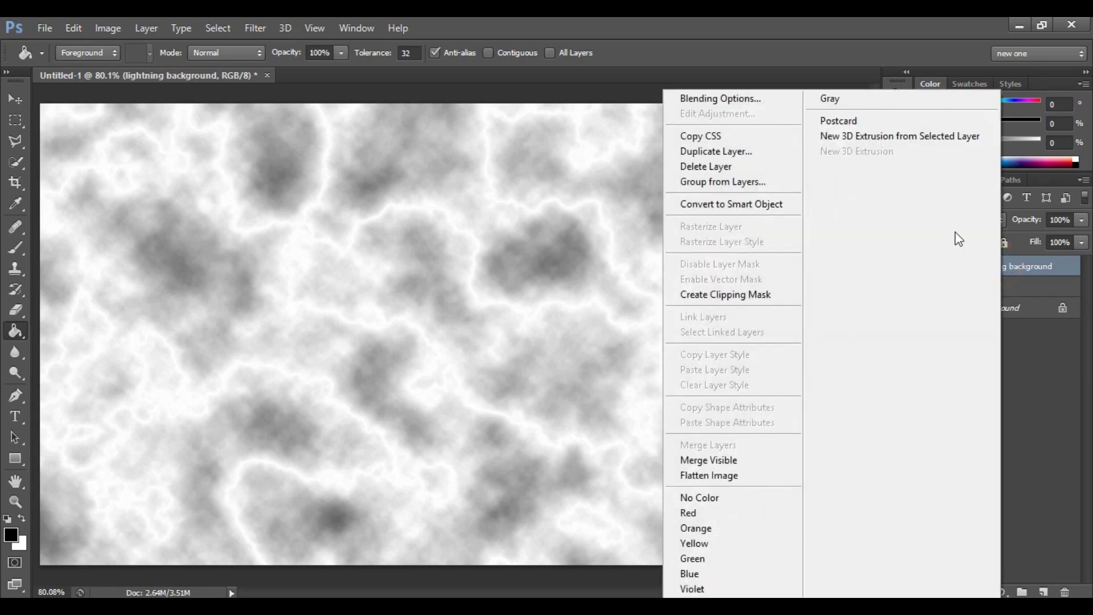
left_click(716, 100)
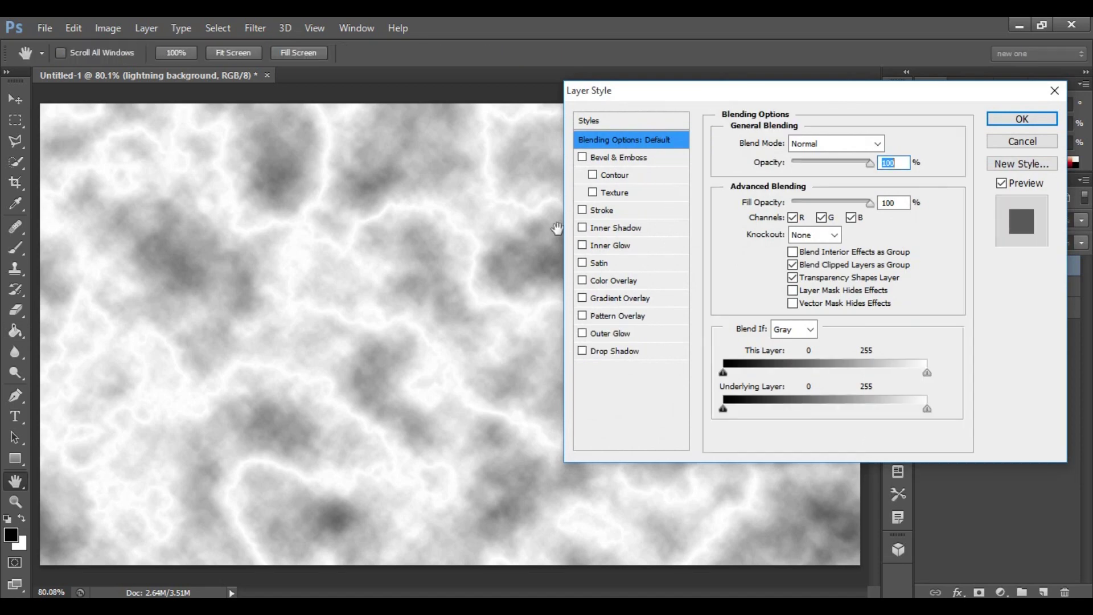
left_click(616, 282)
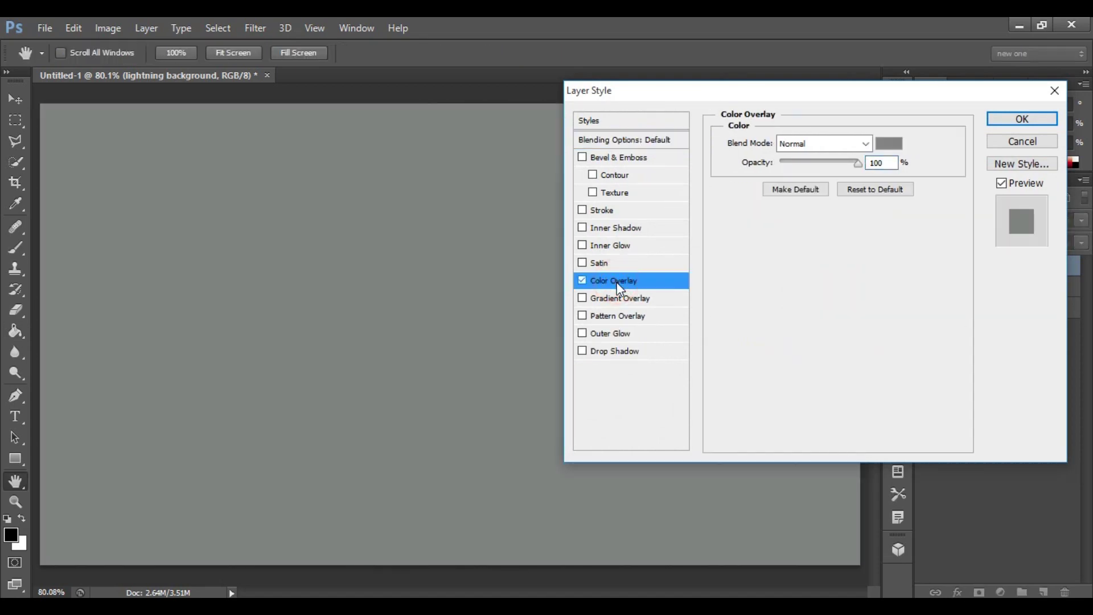
left_click(866, 149)
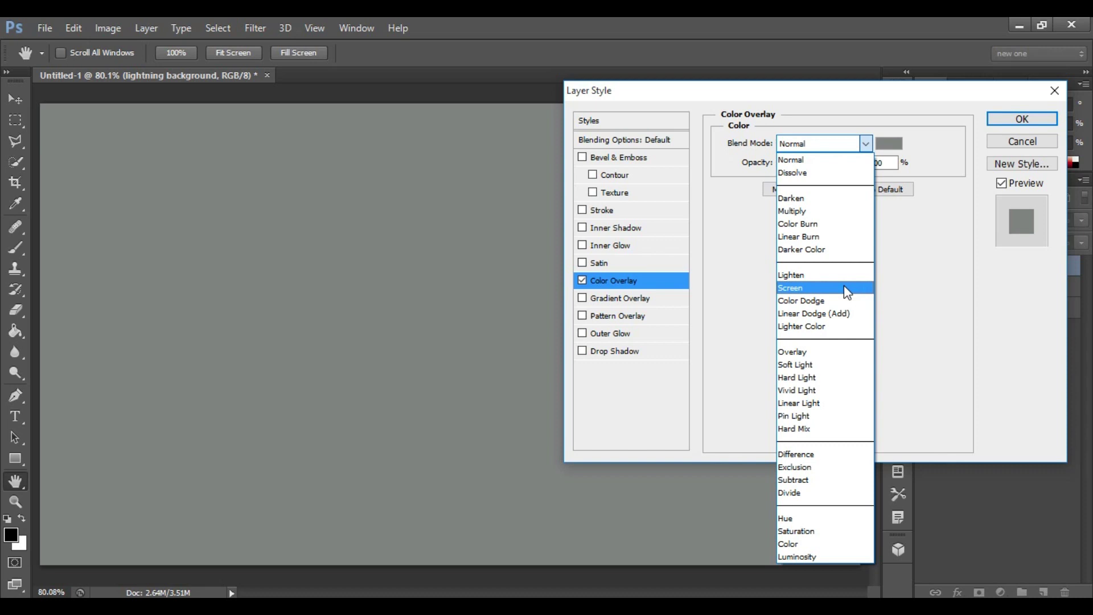
left_click(847, 289)
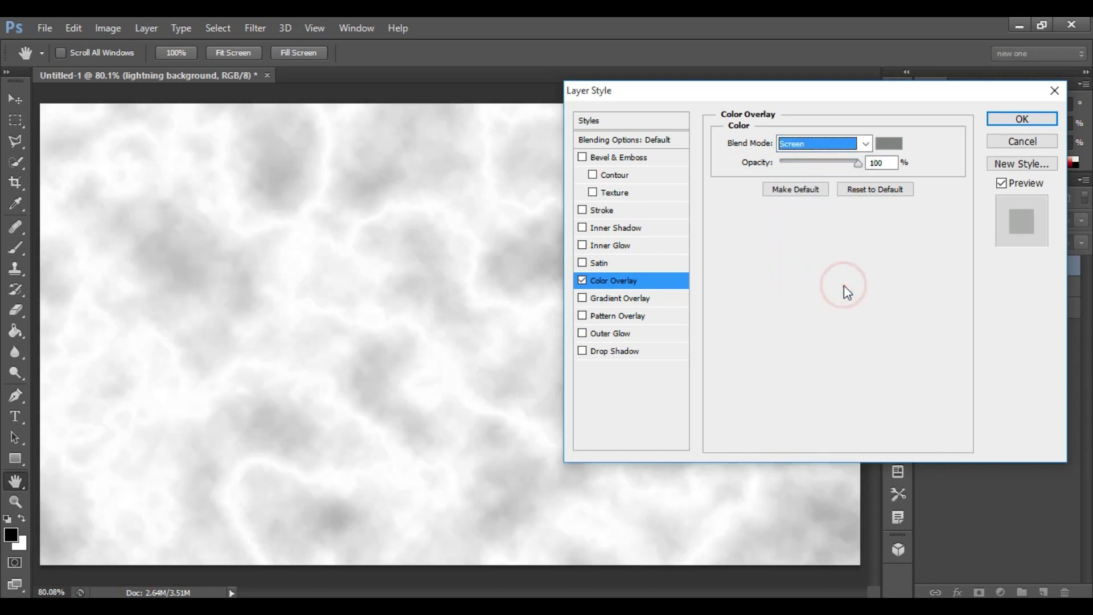
Step: Set the overlay colour to dark blue 000659 at 100% opacity and apply it
left_click(889, 146)
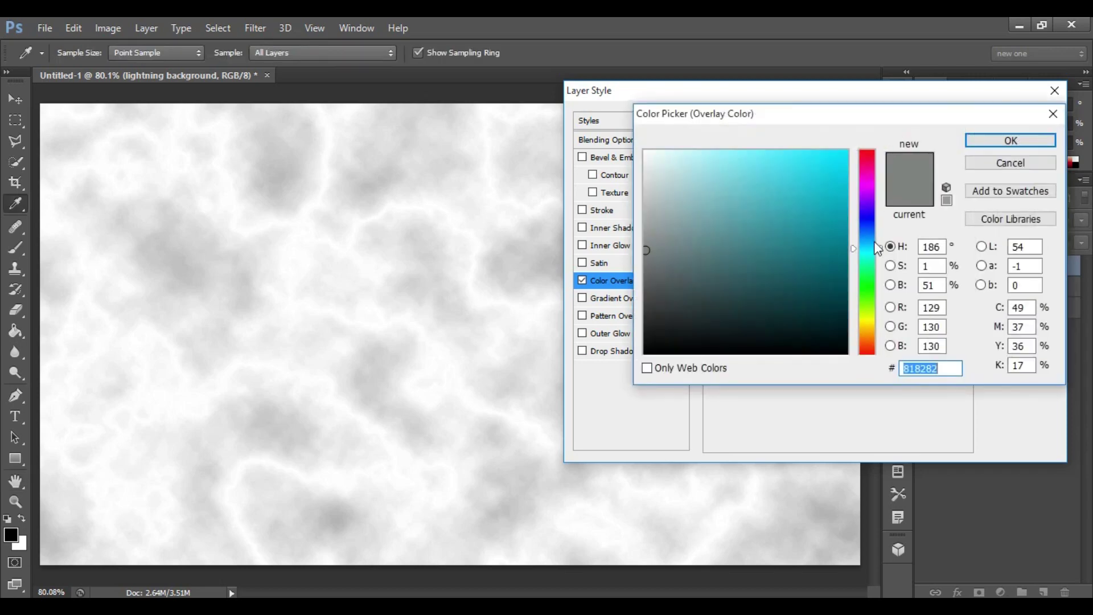
left_click(868, 217)
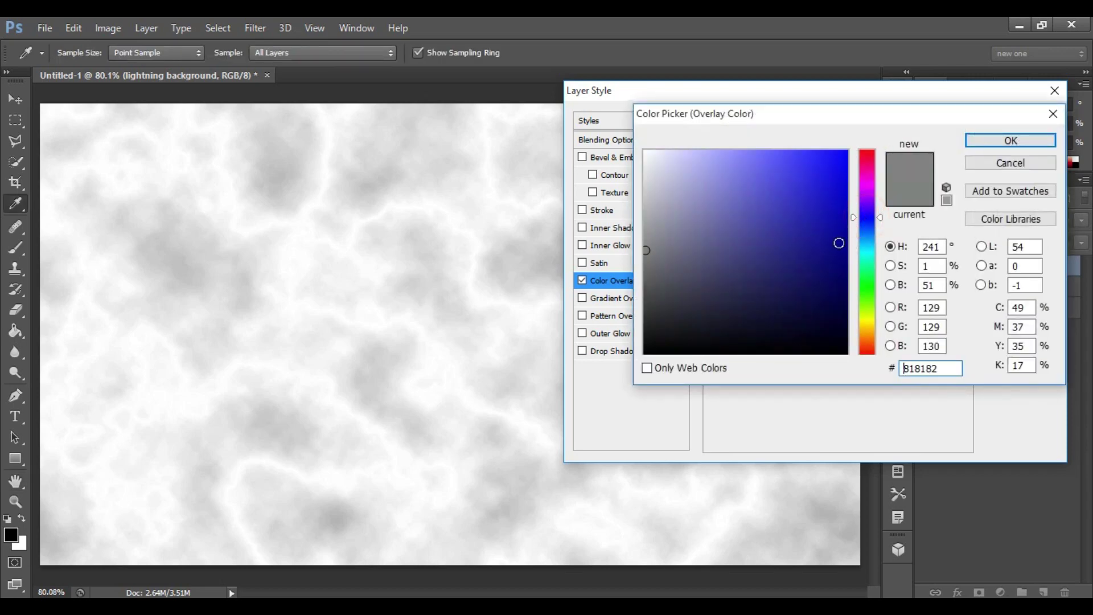
left_click(849, 278)
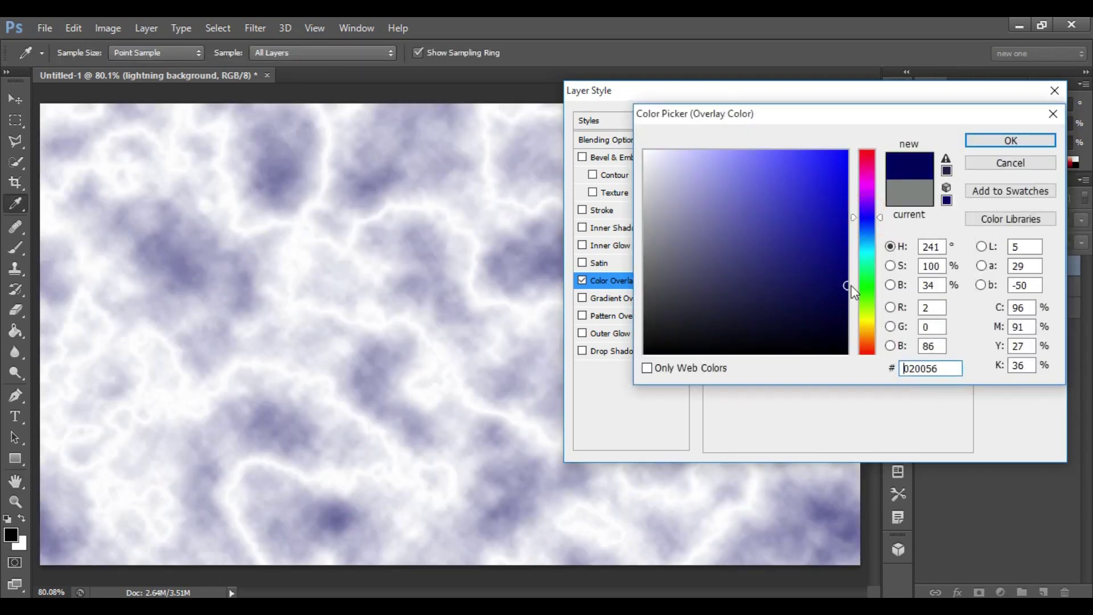
left_click(847, 308)
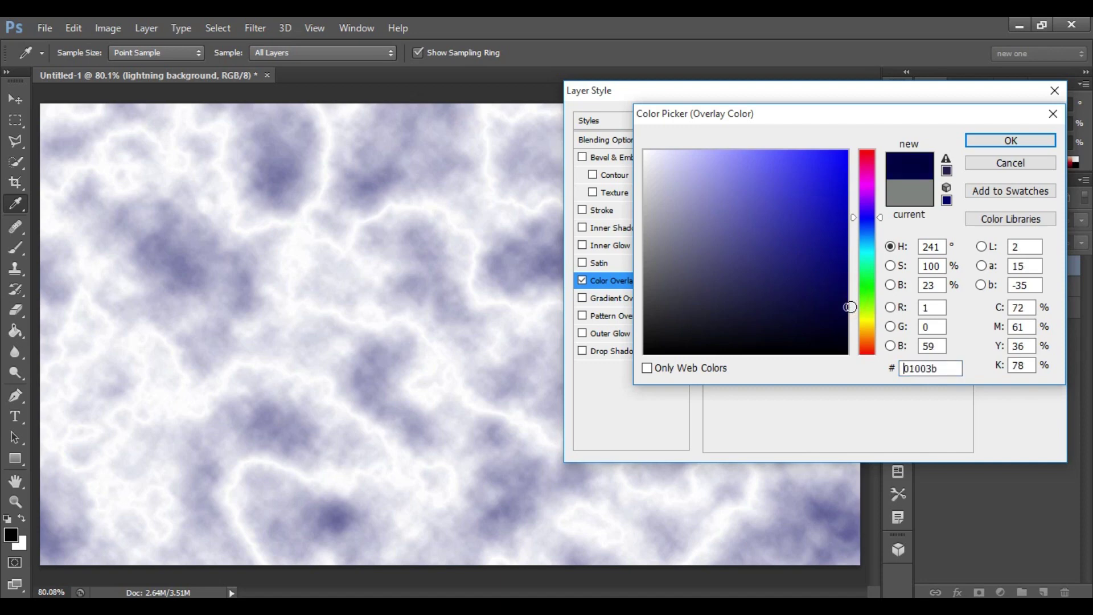
left_click(949, 368)
key("BackSpace")
key("BackSpace")
key("BackSpace")
key("BackSpace")
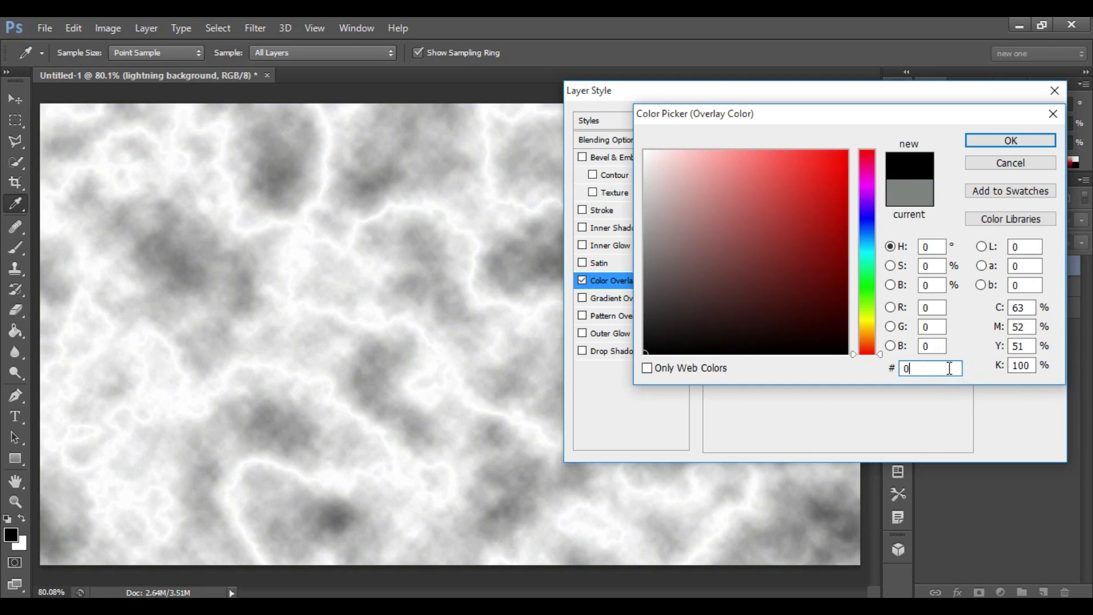
type("00659")
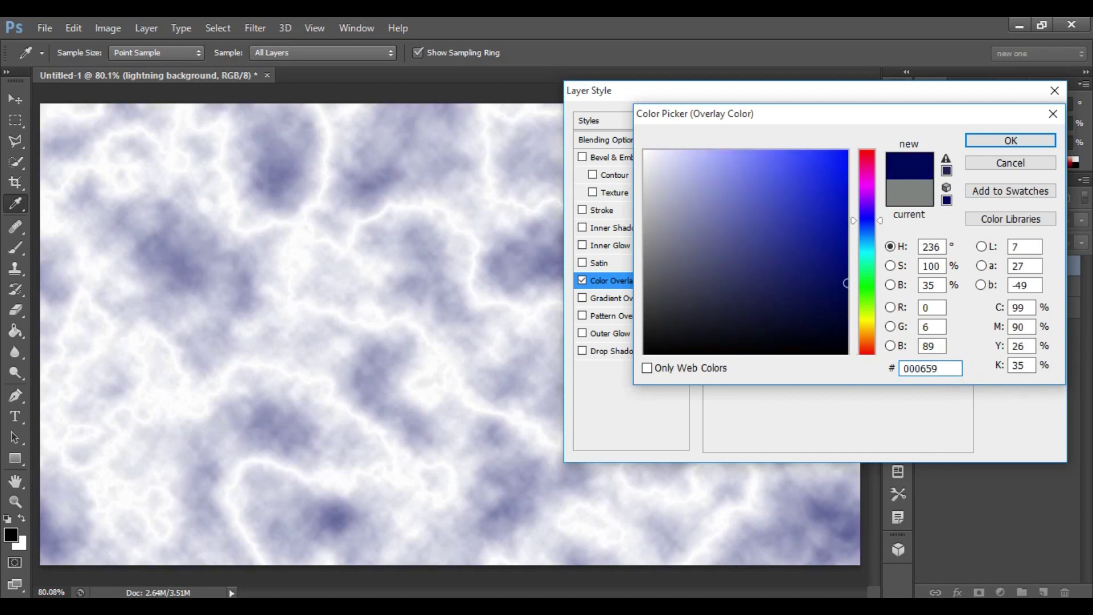
left_click(1013, 146)
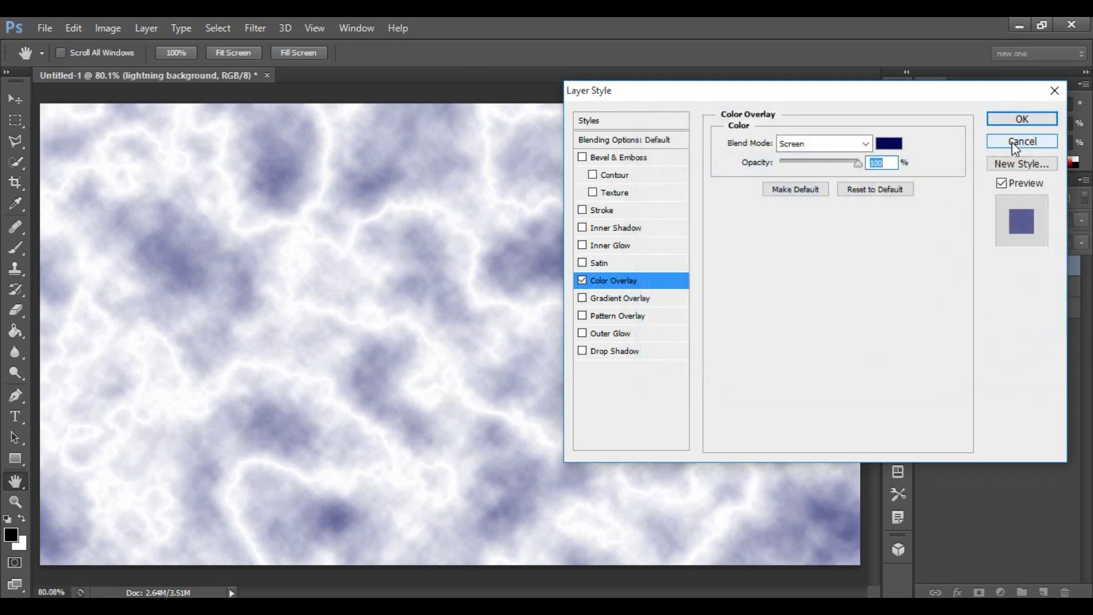
left_click_drag(891, 164, 847, 167)
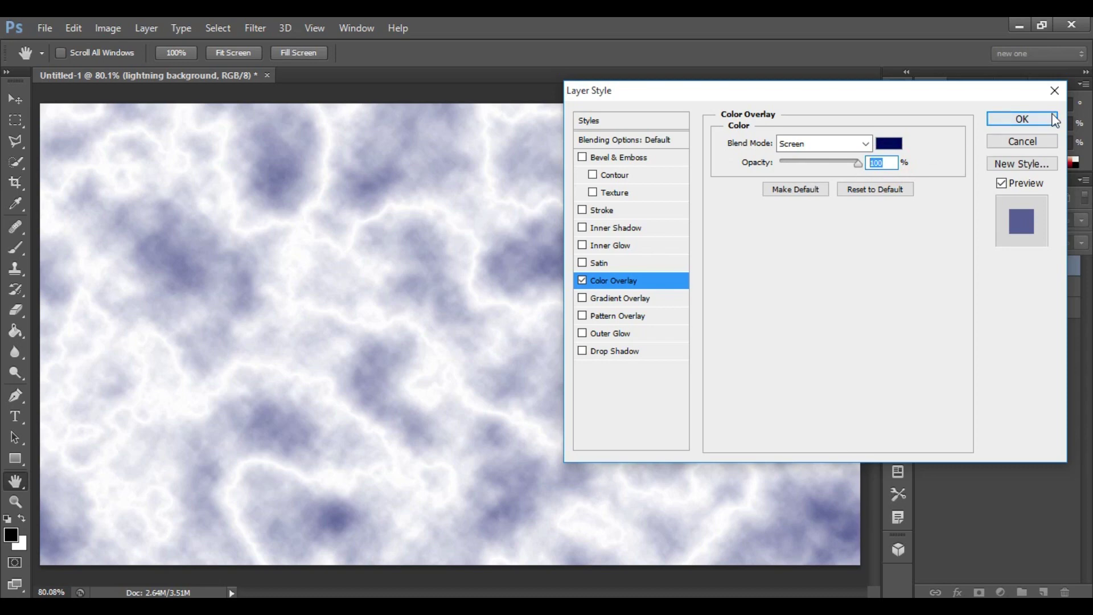
left_click(1032, 121)
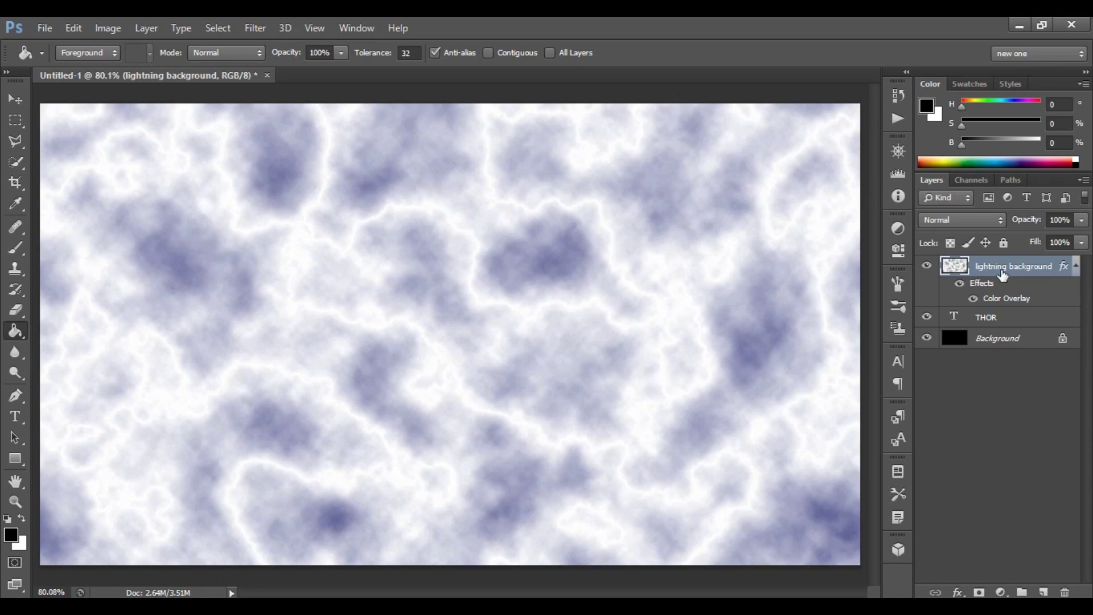
Step: Make the lightning layer a clipping mask on the THOR text
right_click(1012, 269)
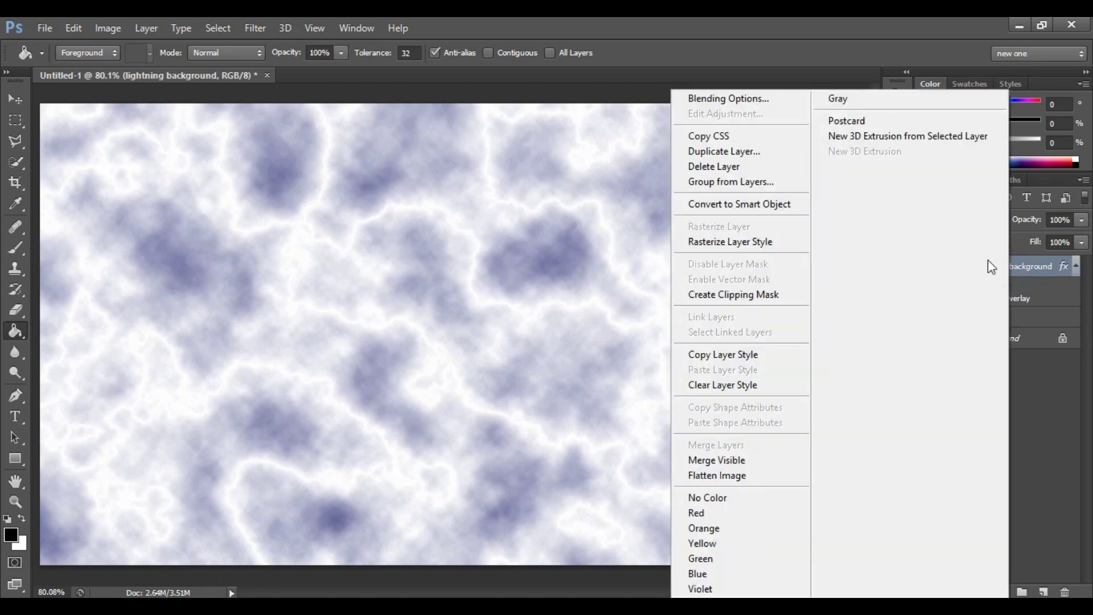
left_click(751, 296)
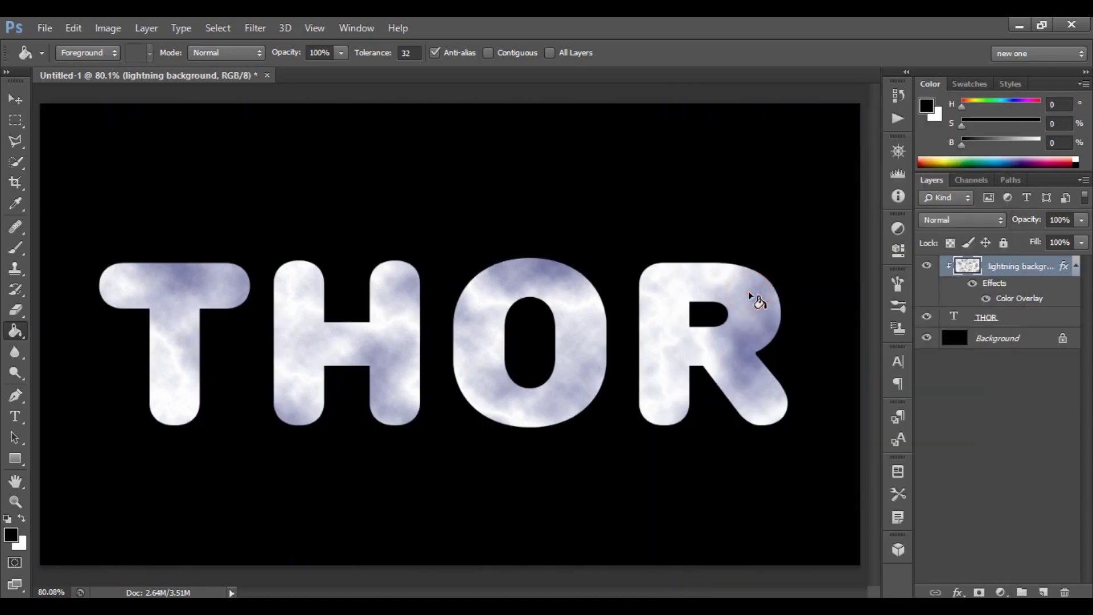
left_click(1000, 593)
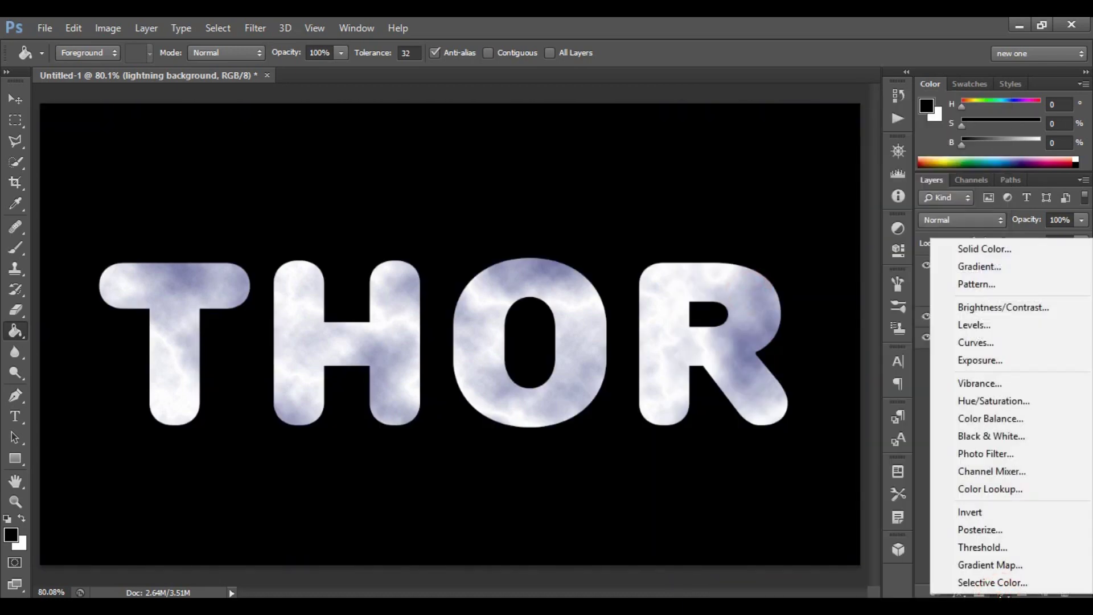
Step: Add an Exposure adjustment clipped to the lightning layer with rough exposure, offset and gamma
left_click(999, 359)
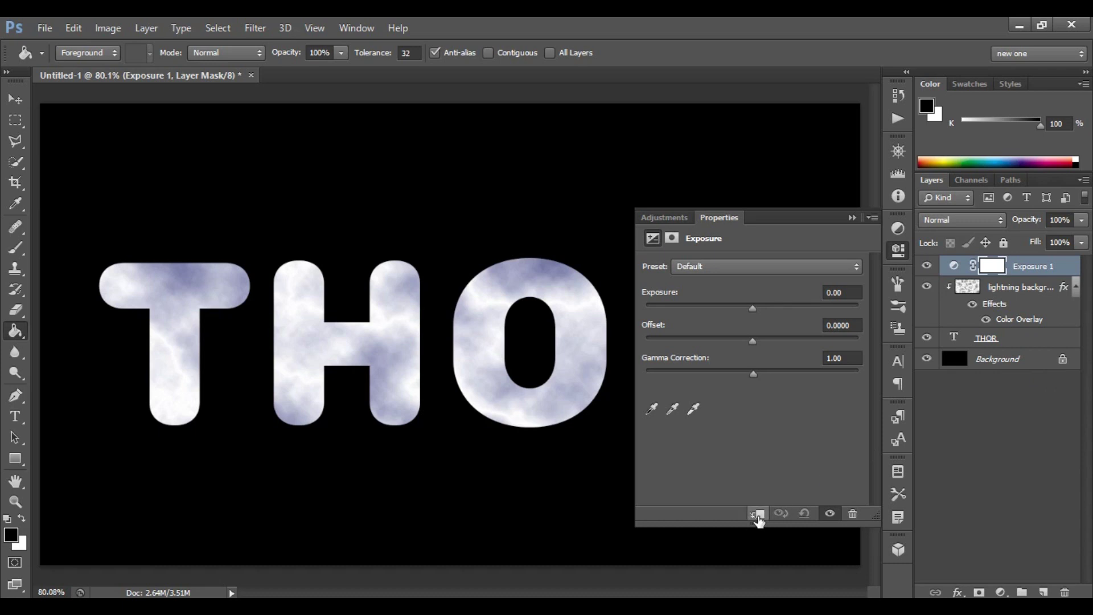
left_click(757, 515)
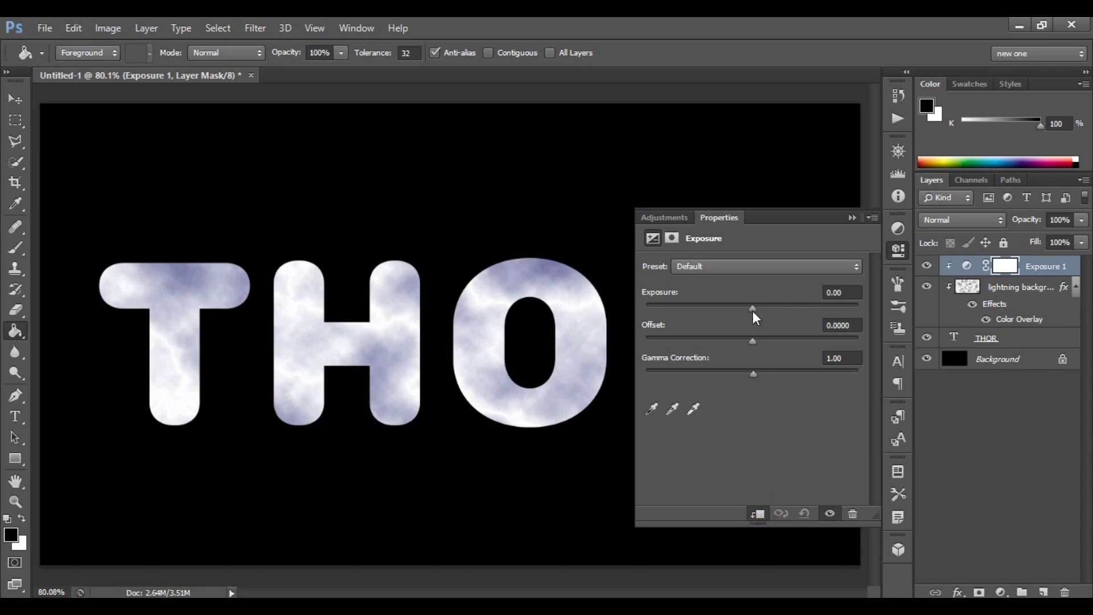
left_click_drag(755, 309, 757, 309)
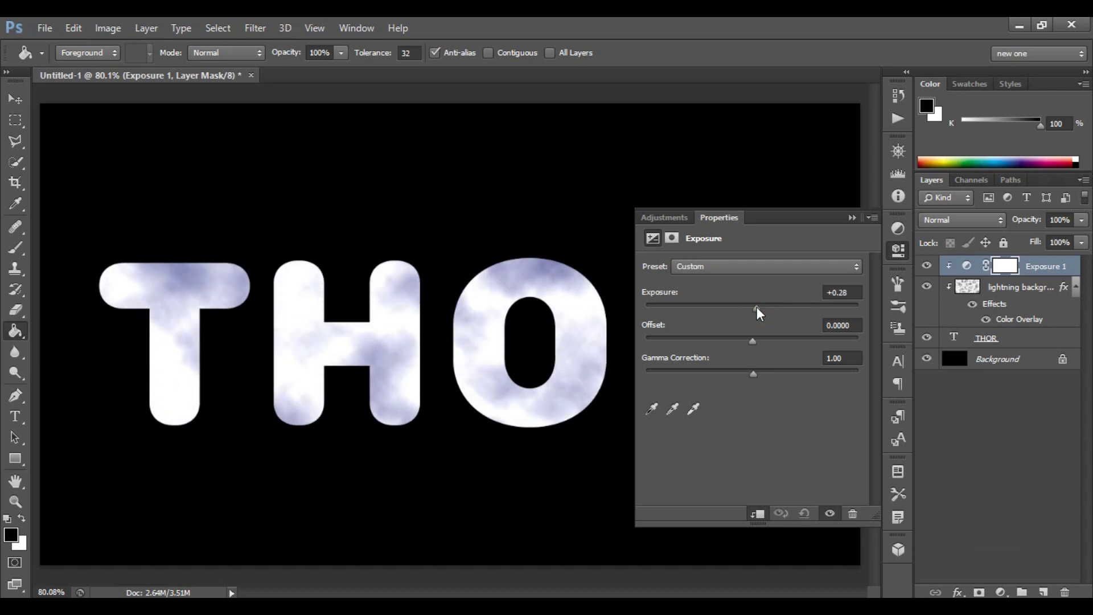
left_click_drag(752, 340, 660, 353)
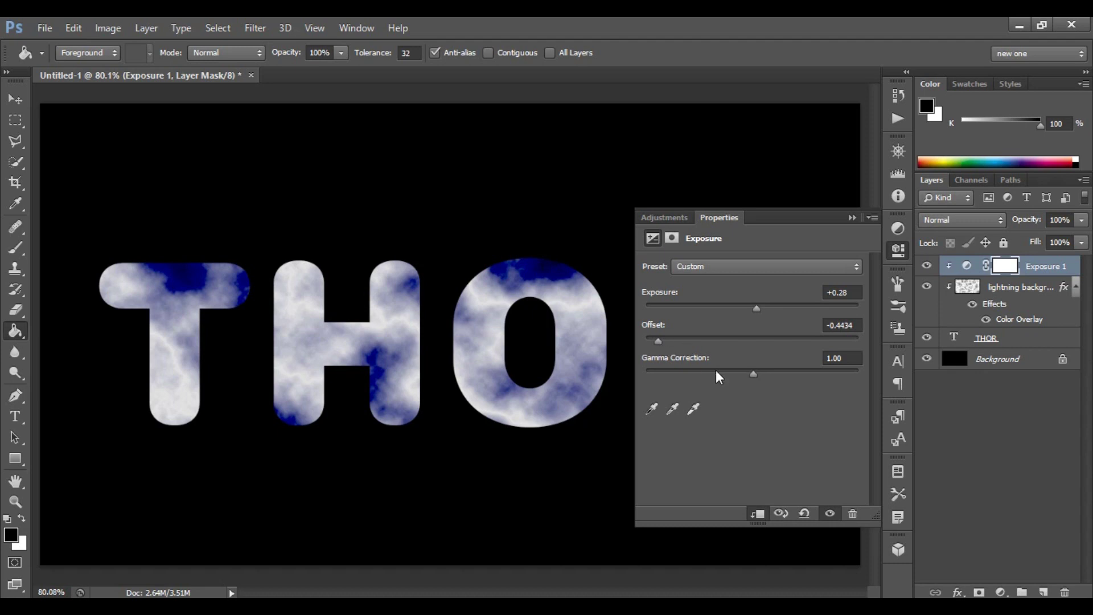
left_click_drag(754, 375, 831, 376)
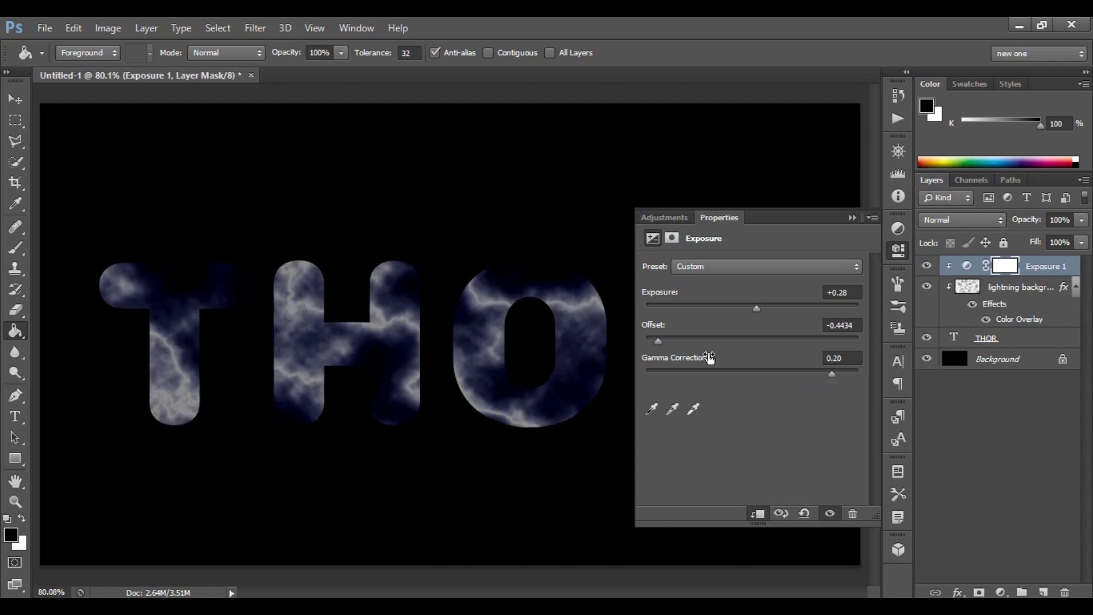
Step: Fine-tune to Exposure +0.53, Offset -0.4283, Gamma 0.08 and collapse the Properties panel
left_click_drag(659, 344, 669, 345)
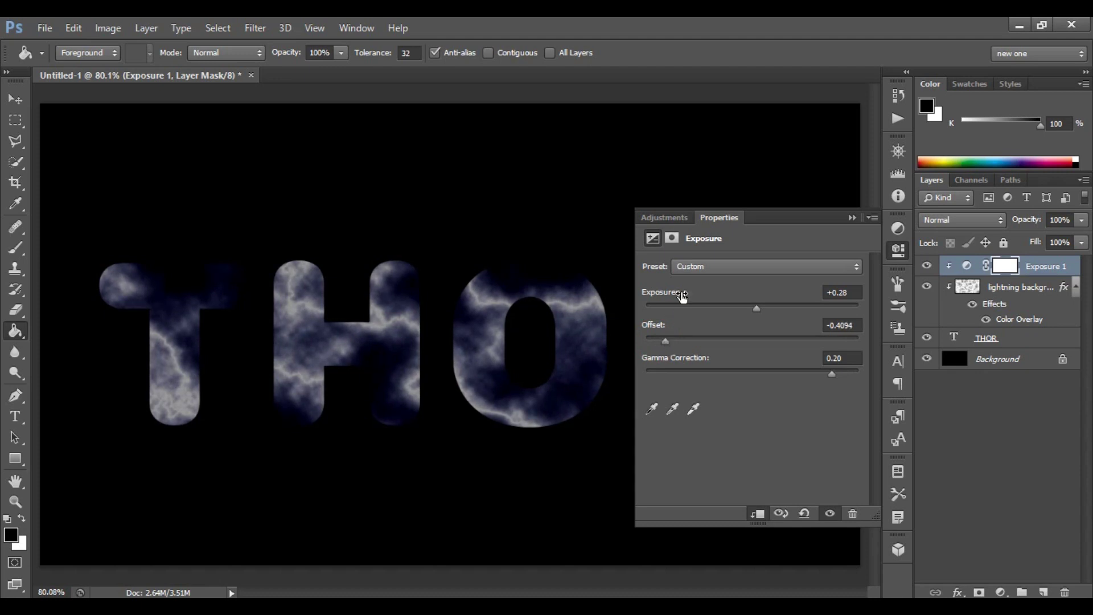
left_click_drag(756, 307, 761, 313)
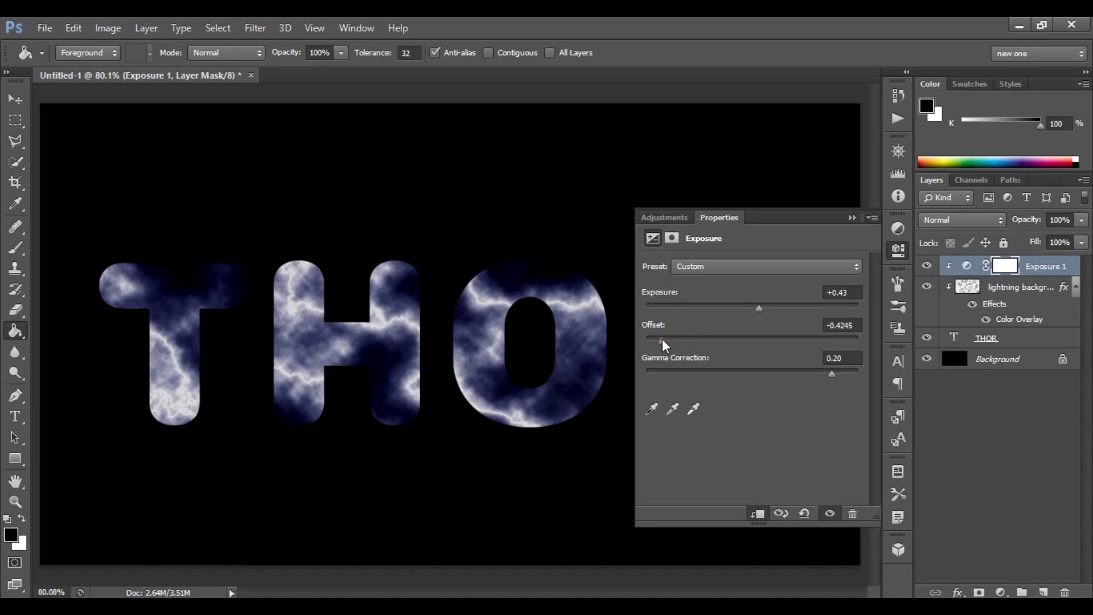
left_click_drag(664, 341, 661, 342)
left_click(831, 374)
left_click_drag(830, 373, 844, 374)
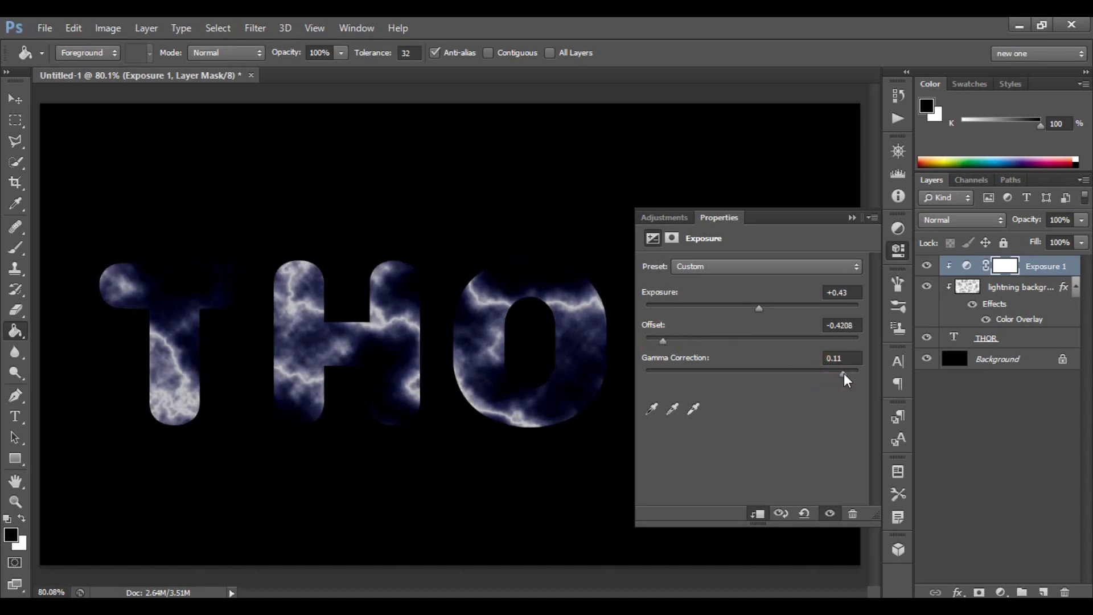
left_click_drag(759, 307, 761, 309)
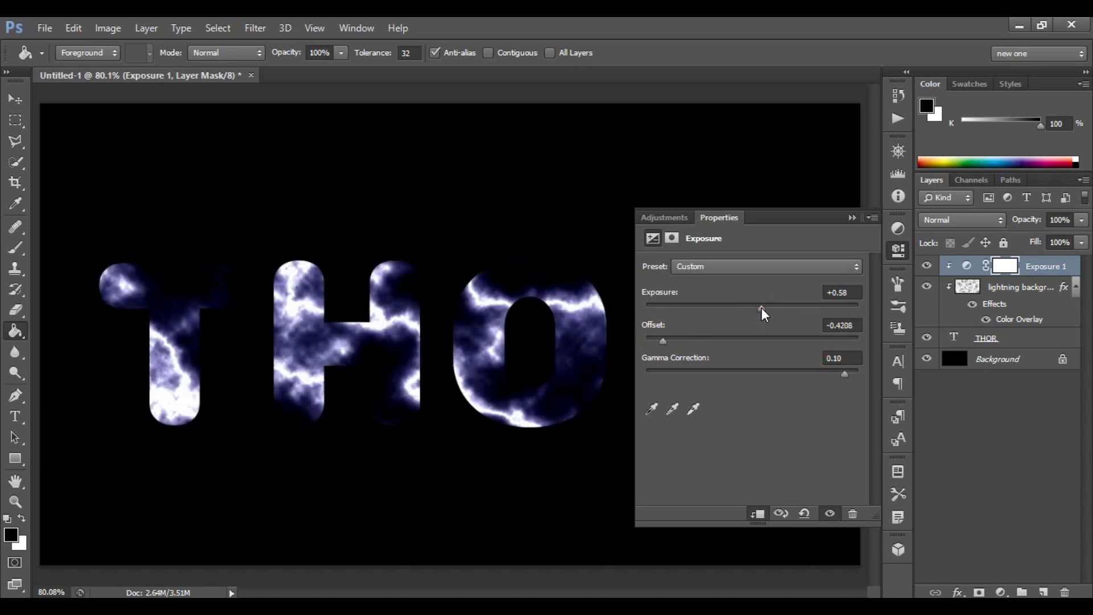
left_click_drag(662, 341, 662, 346)
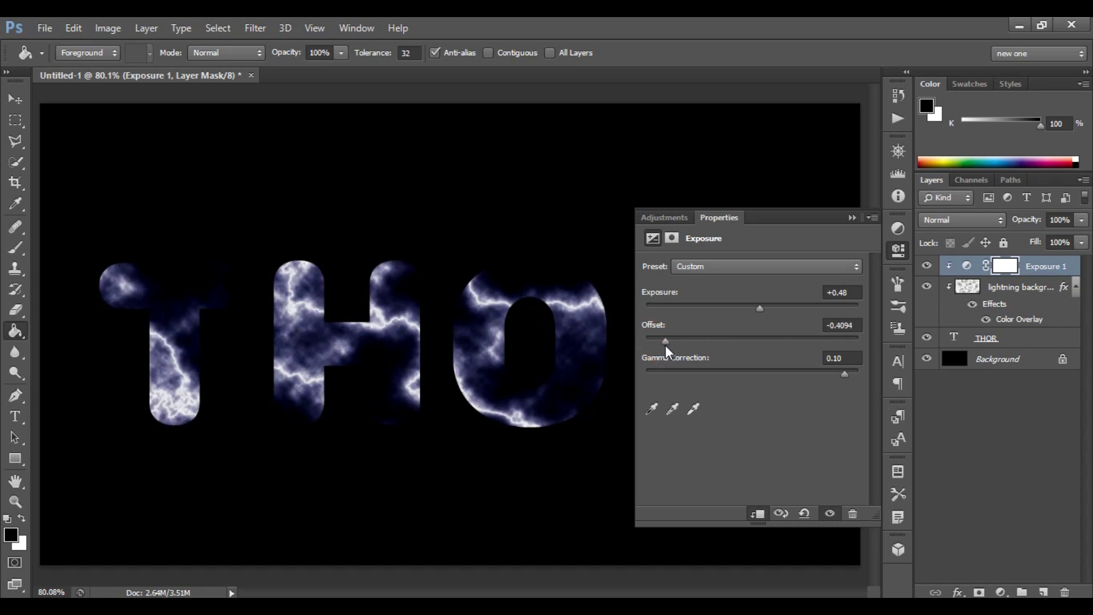
left_click_drag(762, 306, 760, 307)
left_click_drag(846, 380, 849, 382)
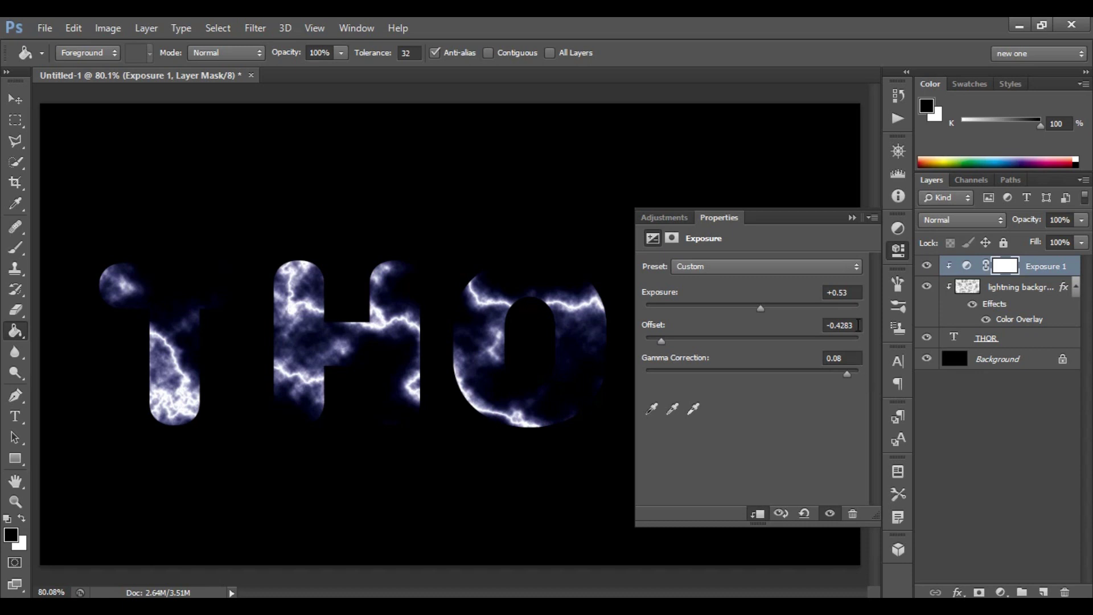
left_click(852, 219)
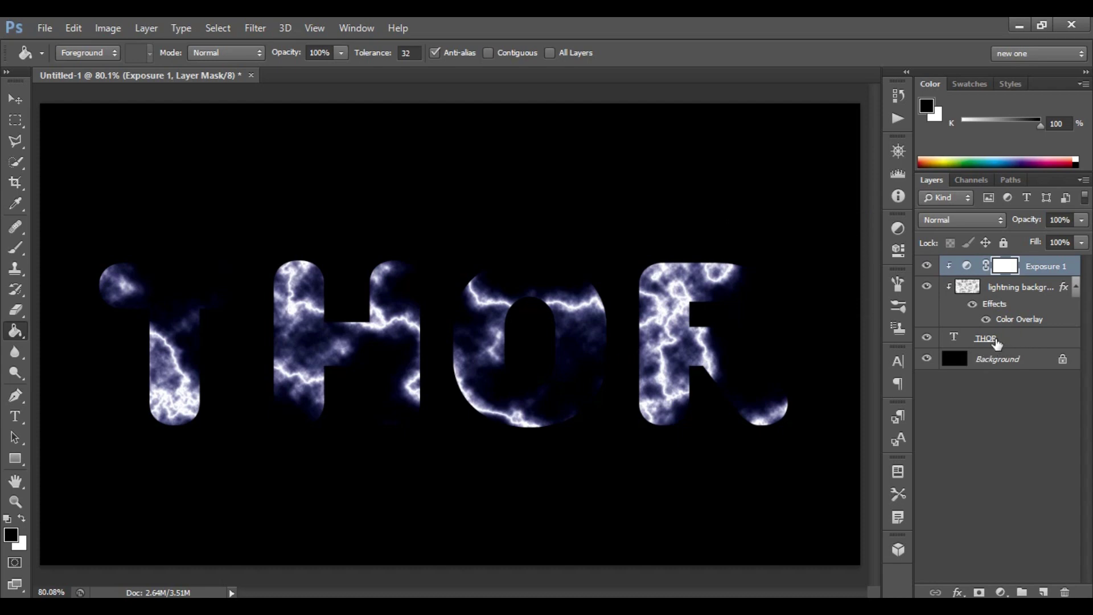
Step: Add a Bevel & Emboss style to the THOR layer with size 20 px
left_click(995, 340)
right_click(1000, 340)
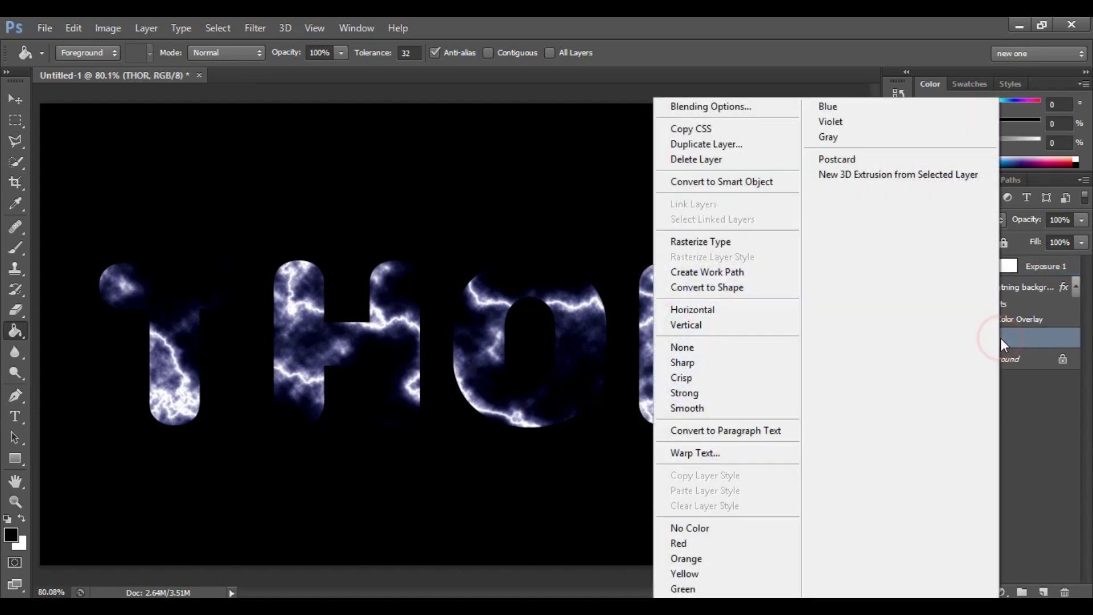
left_click(735, 110)
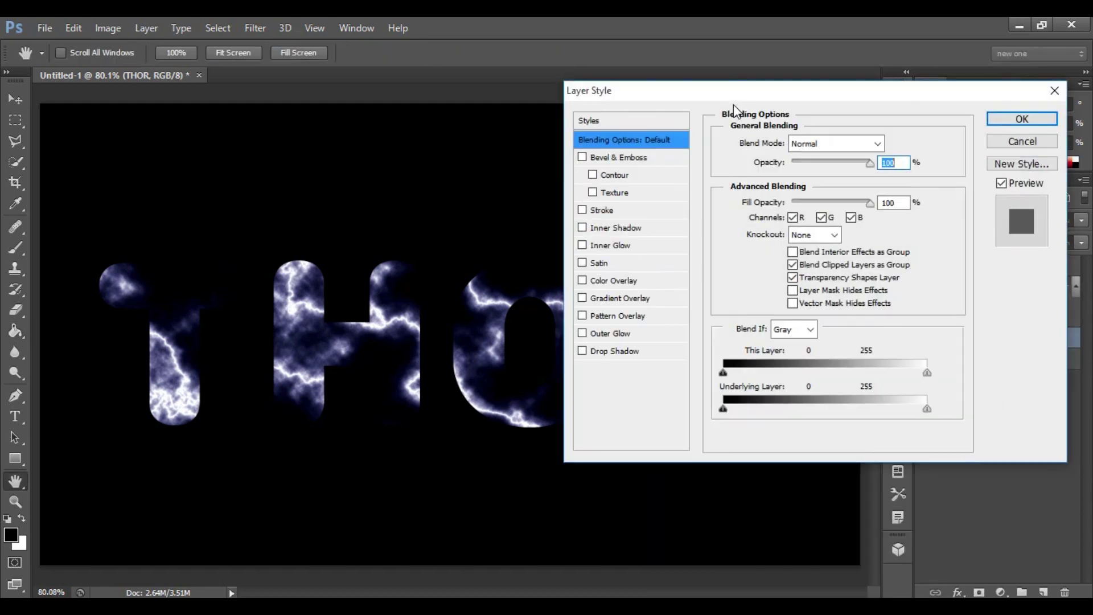
left_click(621, 163)
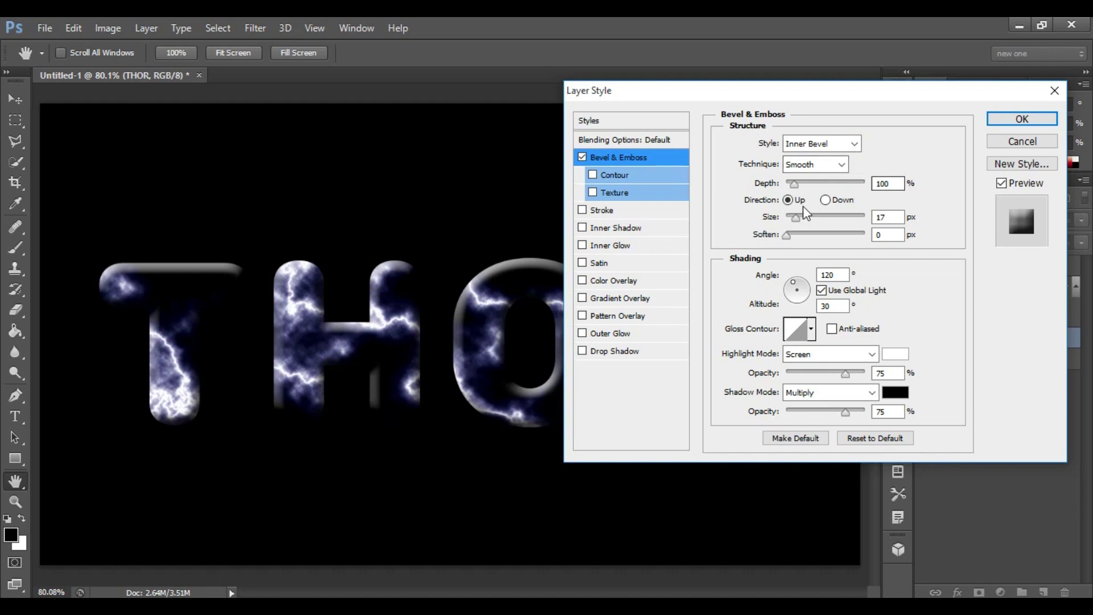
double_click(891, 218)
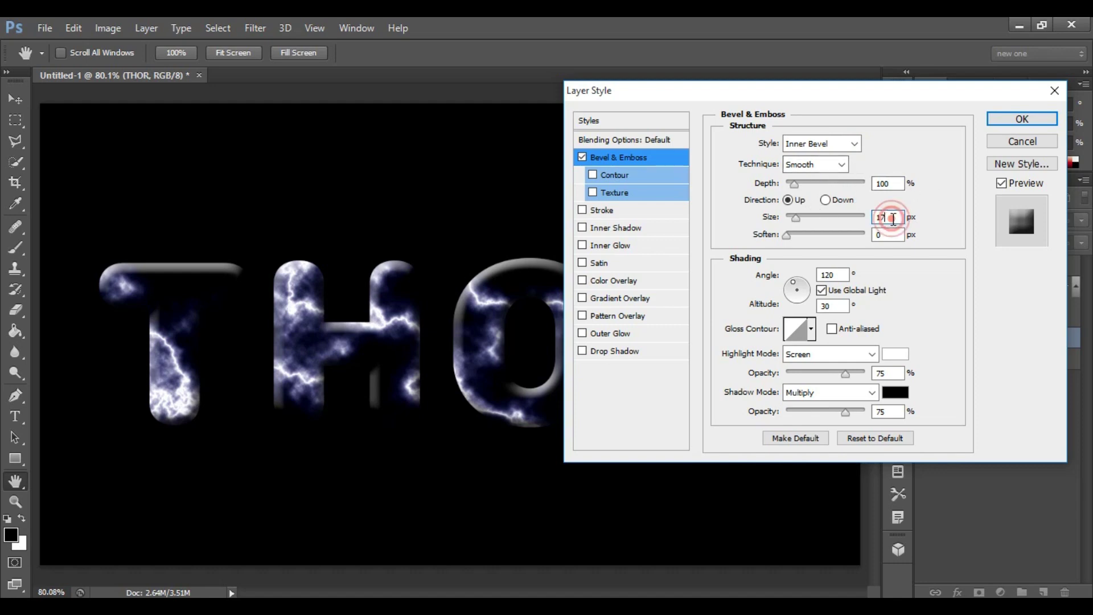
key("BackSpace")
type("0")
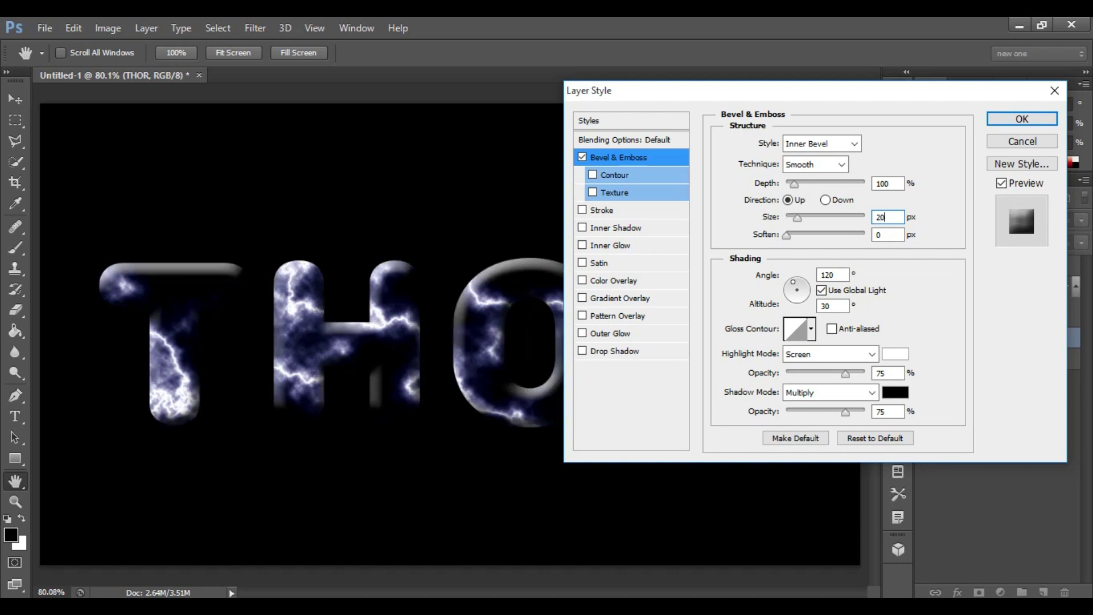
Step: Disable global light and set bevel angle 30°, altitude 70°, shadow opacity 0
left_click(821, 291)
double_click(832, 274)
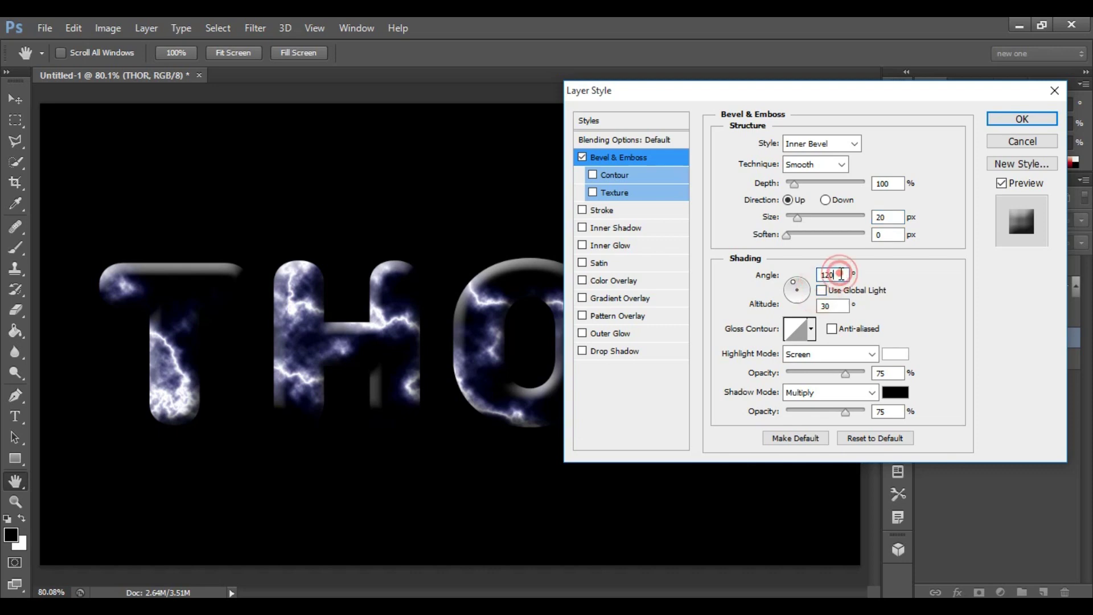
type("030")
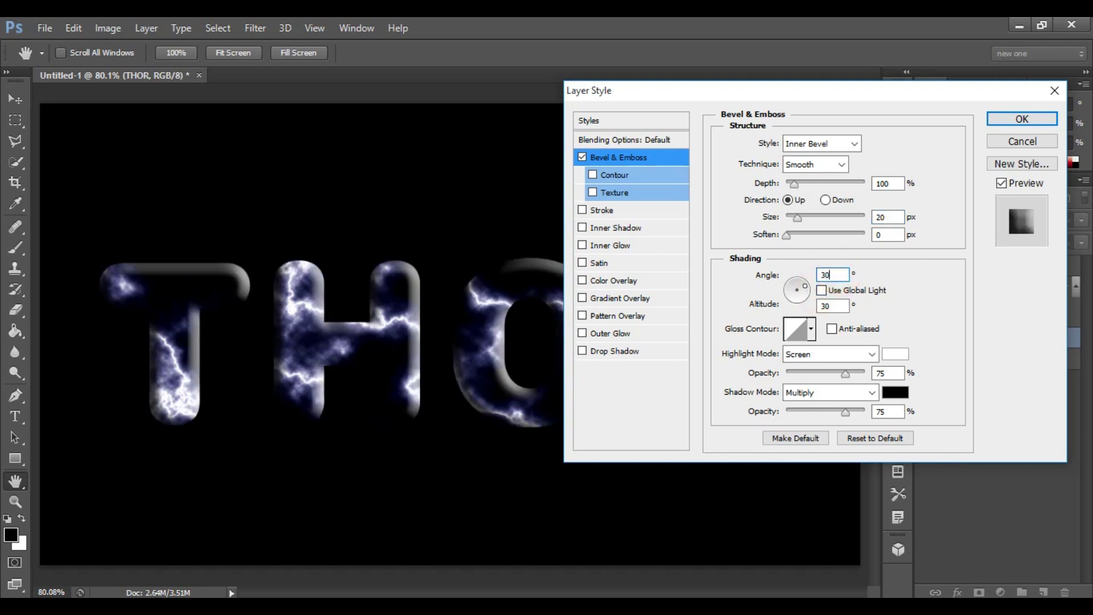
double_click(844, 307)
type("7")
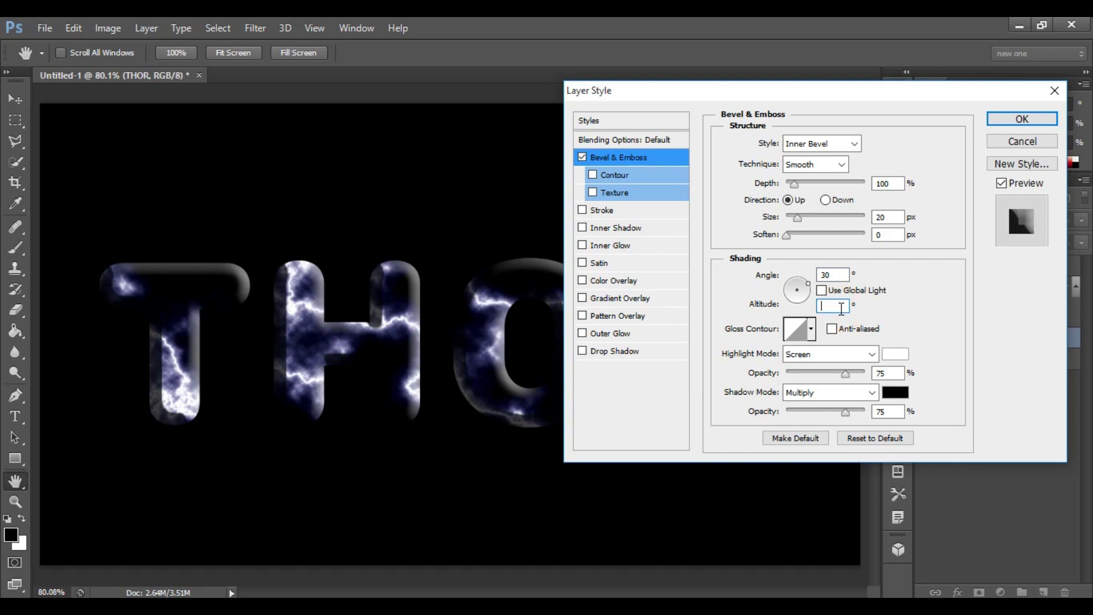
type("0")
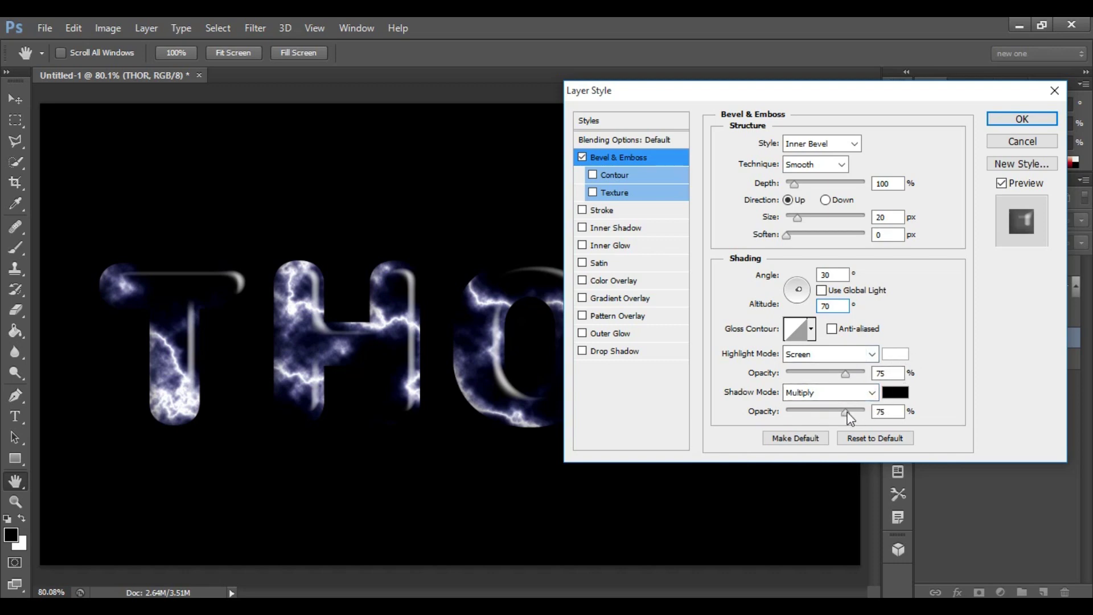
left_click_drag(840, 412, 769, 418)
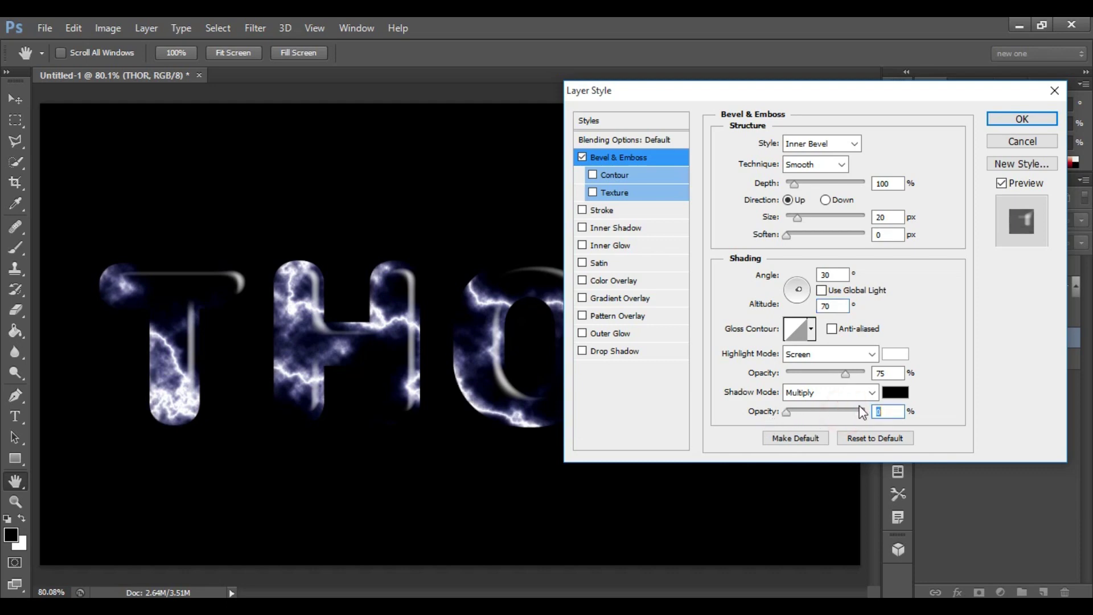
Step: Turn on Inner Glow at 100% opacity with light blue colour 8fa9ff
left_click(606, 245)
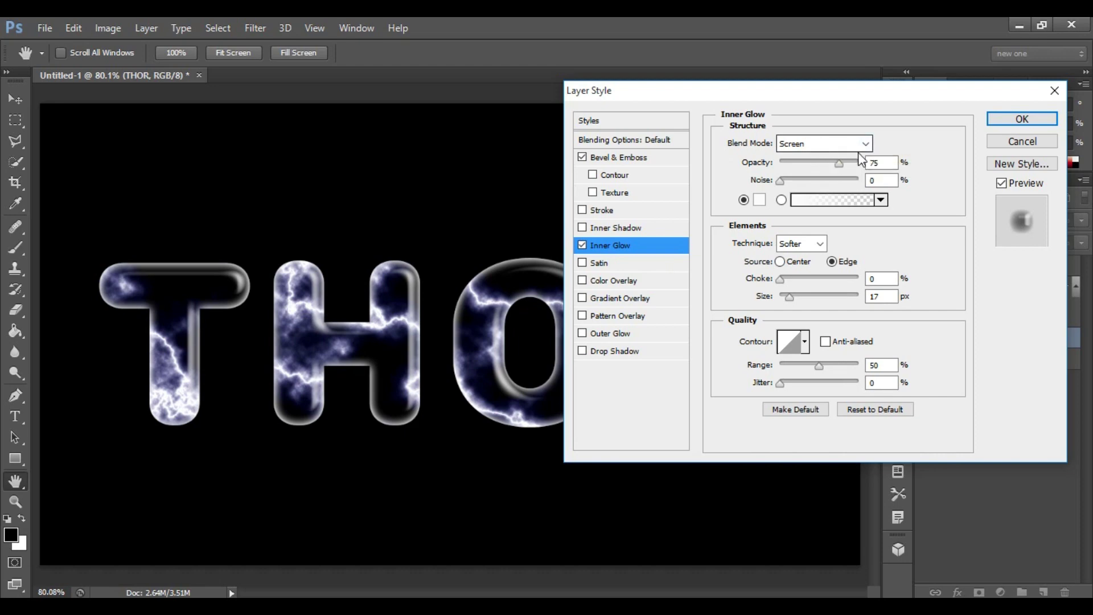
left_click_drag(838, 165, 859, 165)
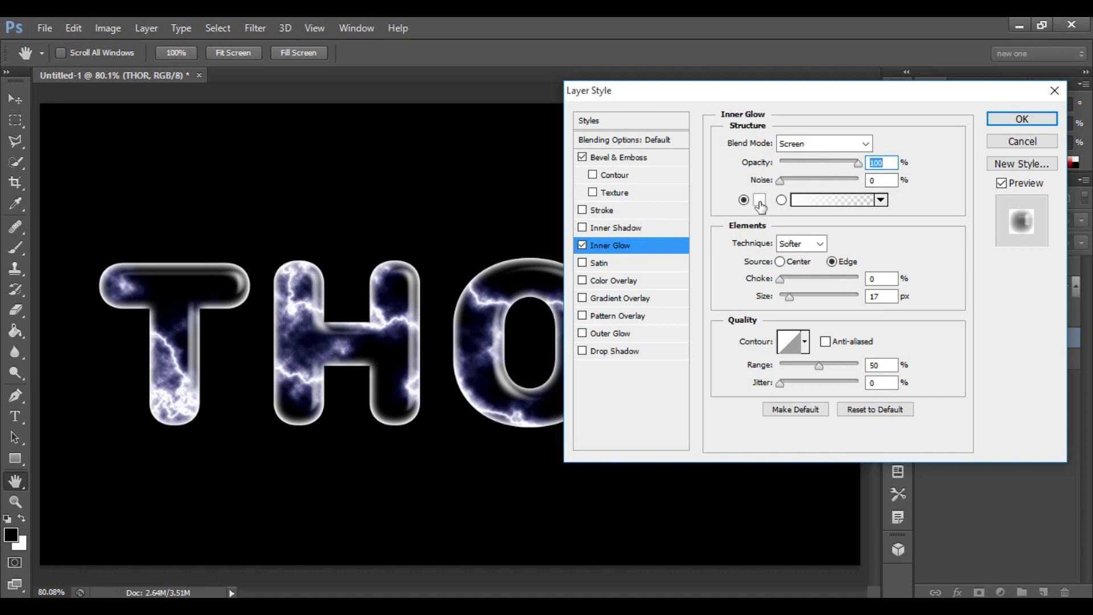
left_click(761, 204)
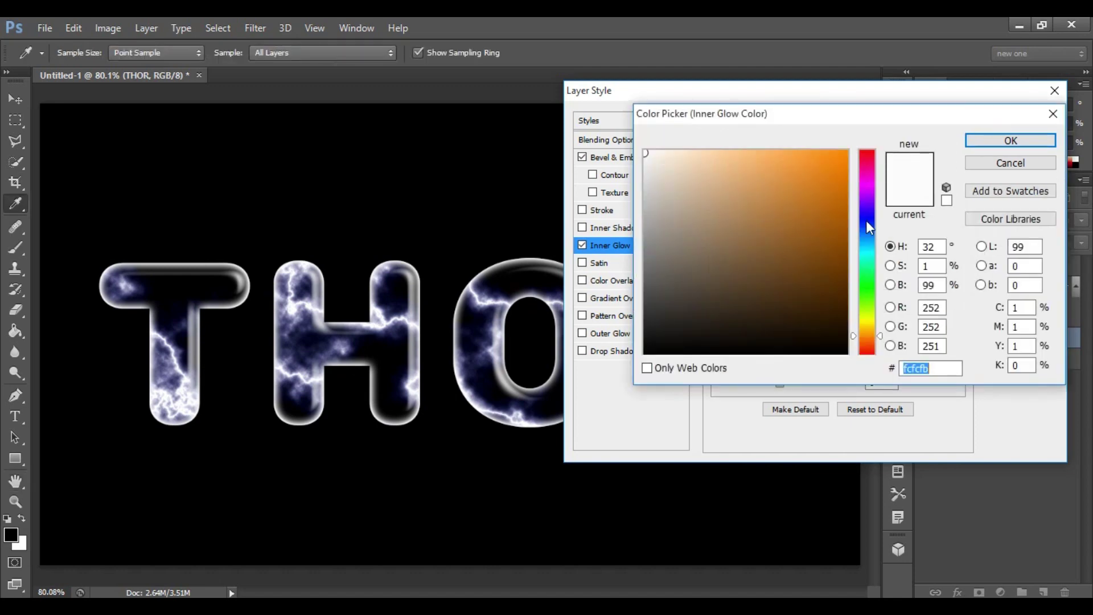
left_click(866, 217)
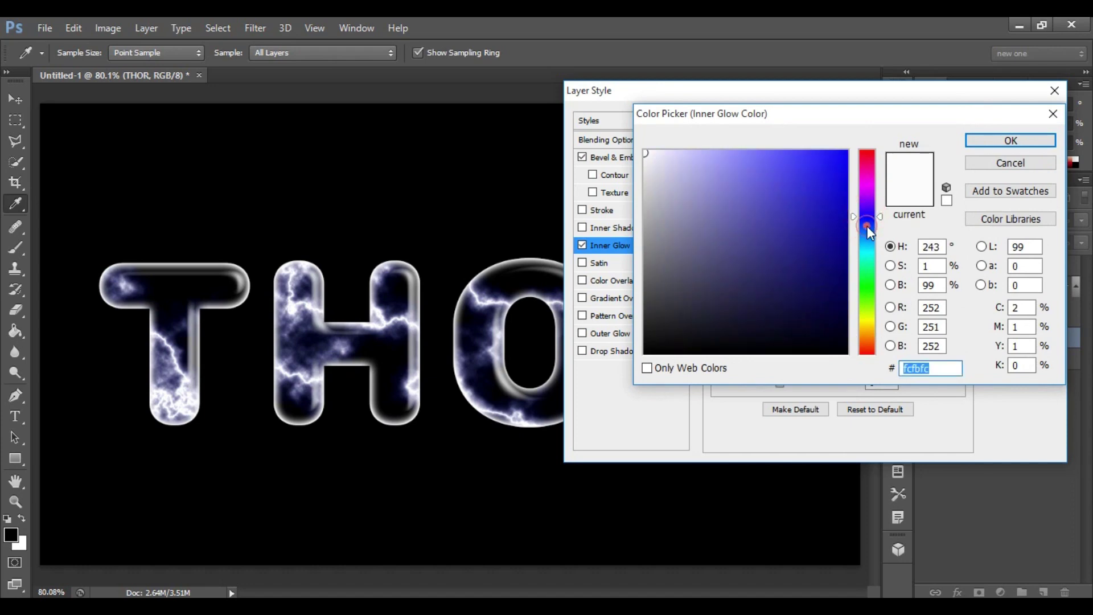
left_click(866, 226)
left_click_drag(752, 161, 728, 149)
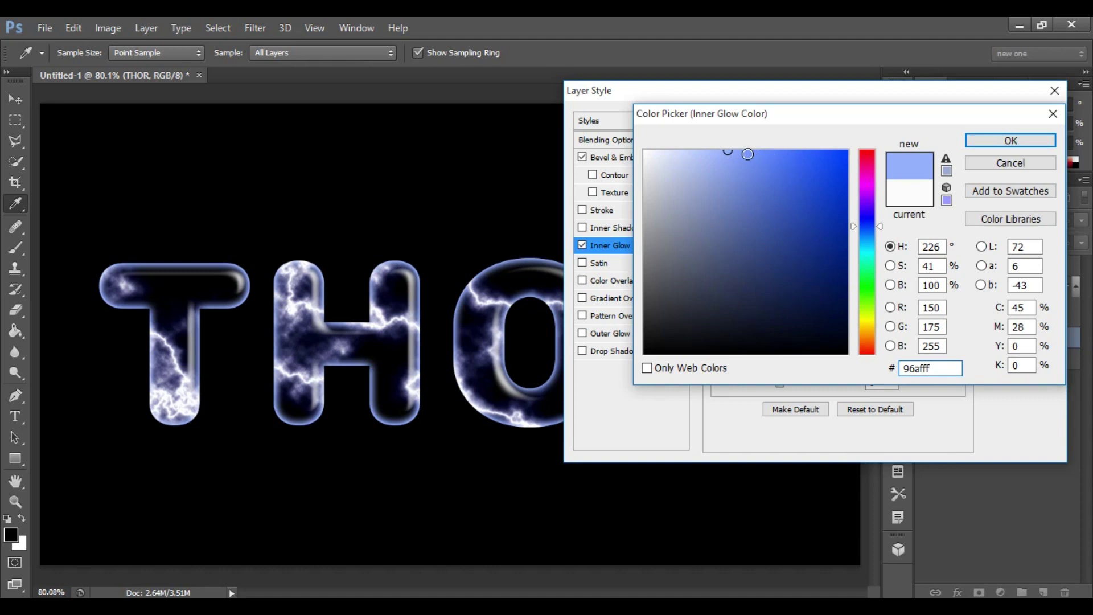
left_click_drag(737, 155, 733, 149)
left_click(940, 369)
left_click_drag(925, 368, 897, 372)
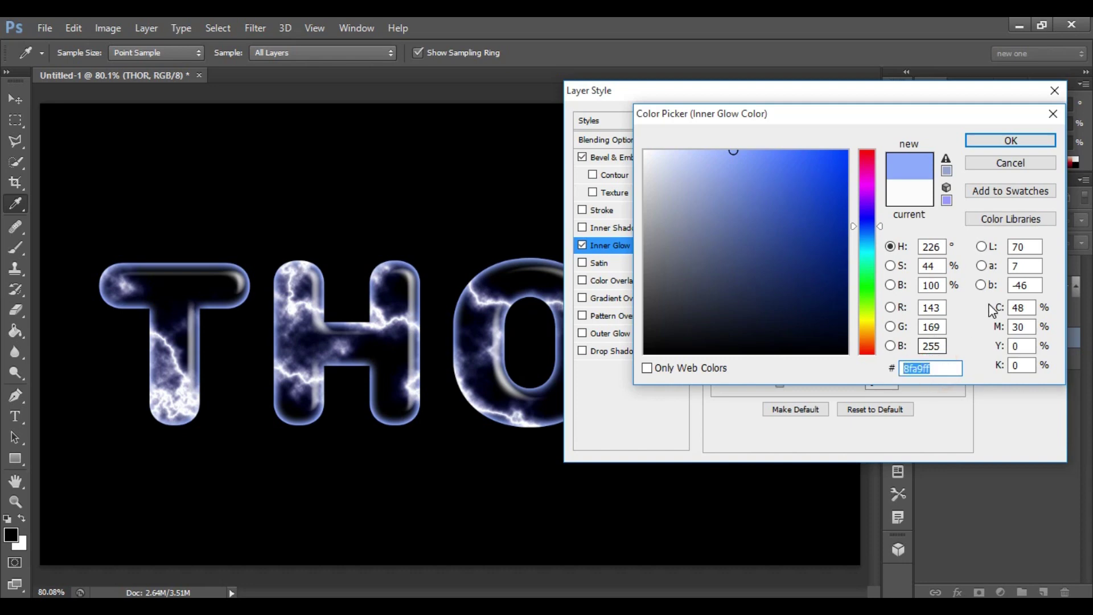
left_click(1021, 139)
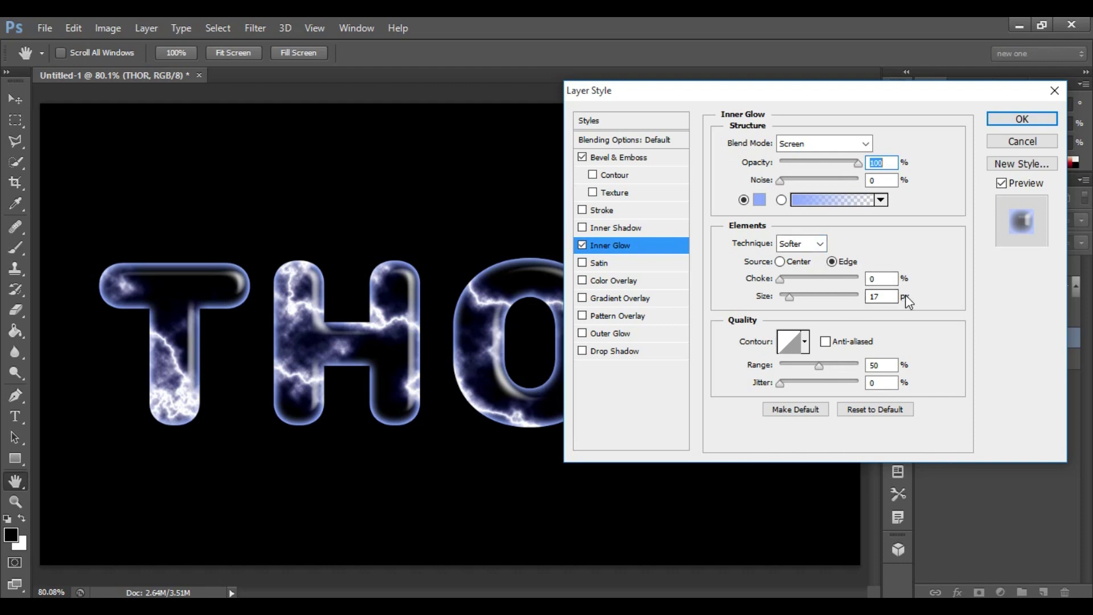
Step: Set the inner glow size to 30 px and apply the layer styles
double_click(888, 298)
type("3")
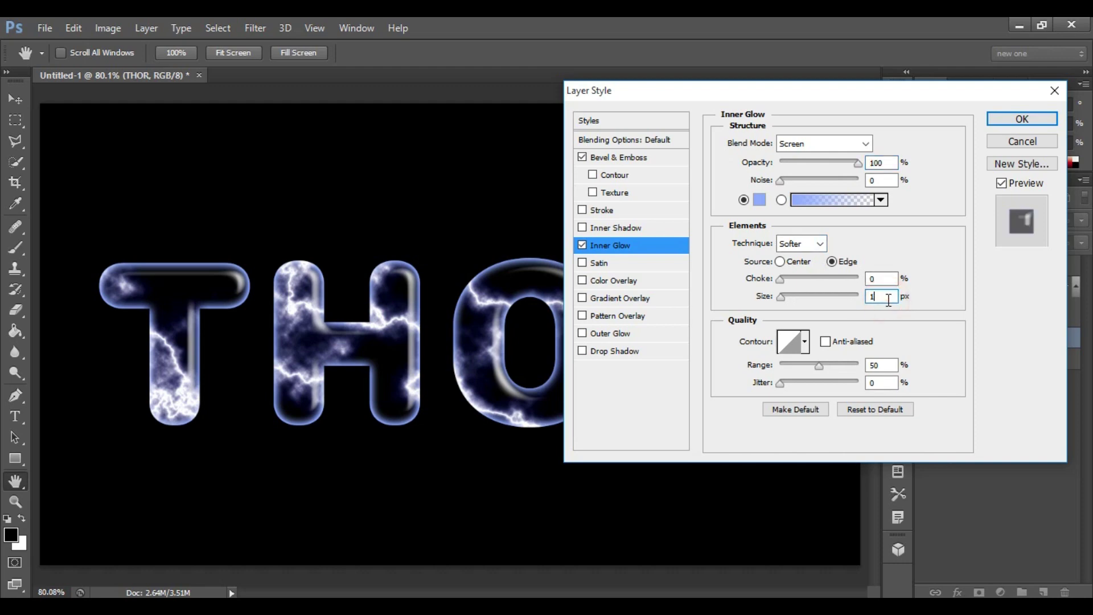
type("0")
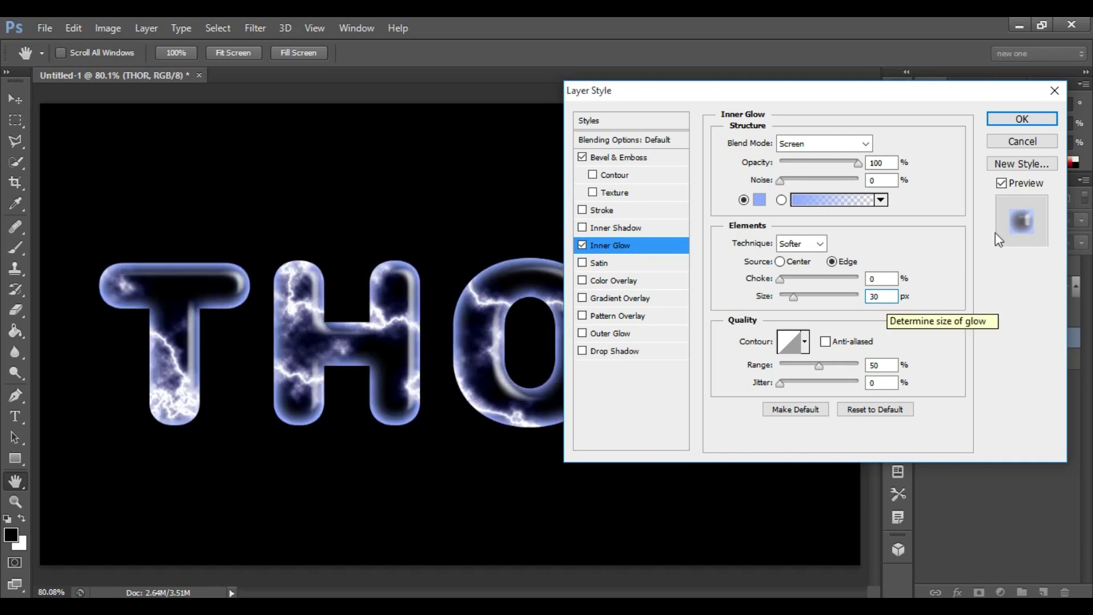
left_click(1030, 119)
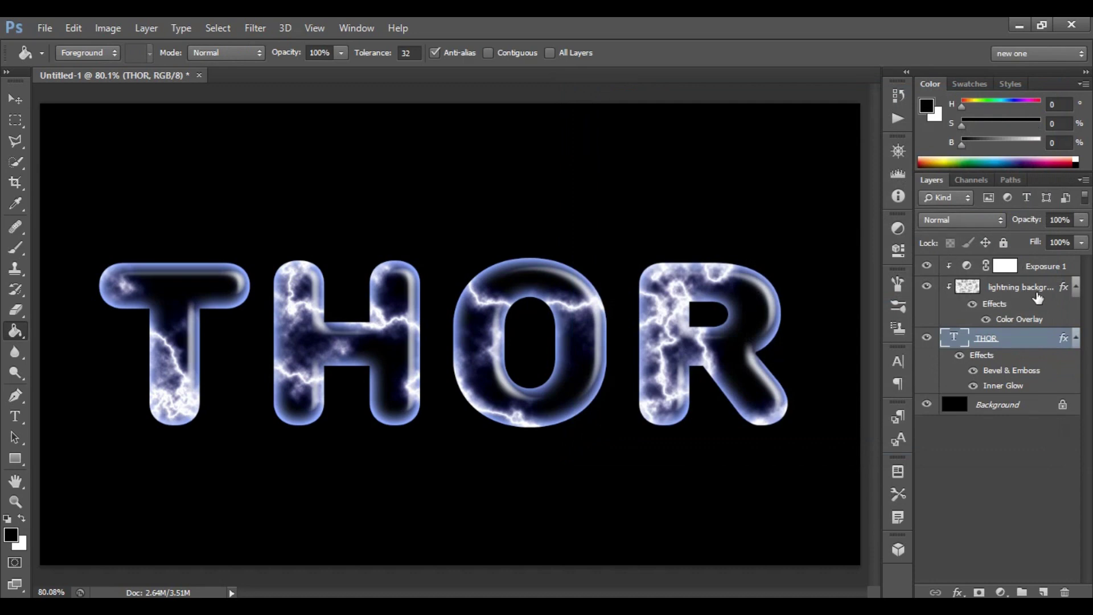
Step: Shift the lightning background layer with Free Transform so its veins sit differently across THOR
left_click(1021, 289)
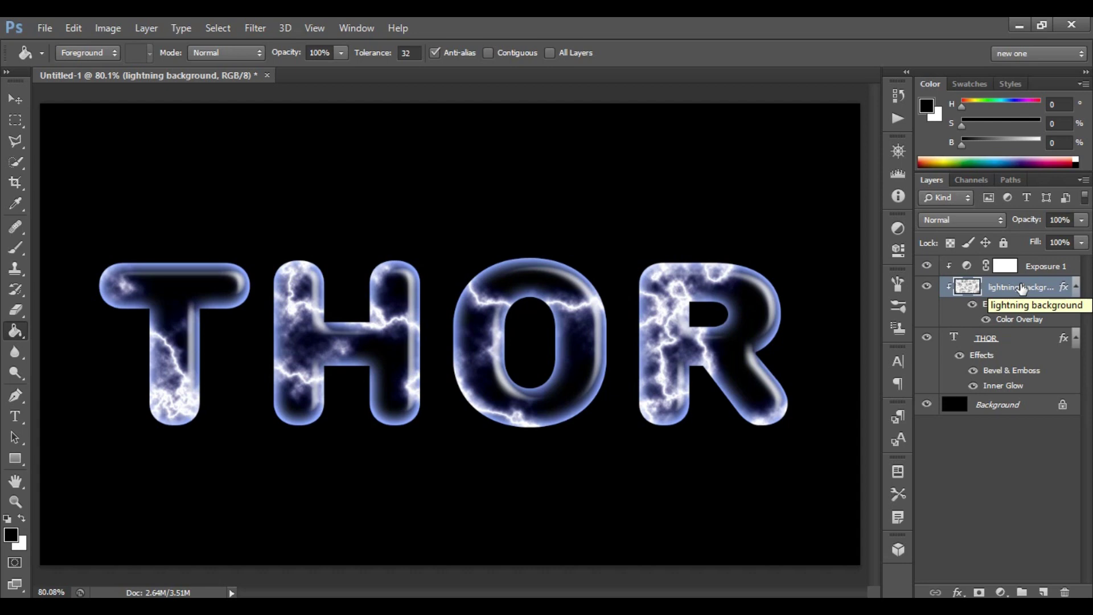
key("ctrl+t")
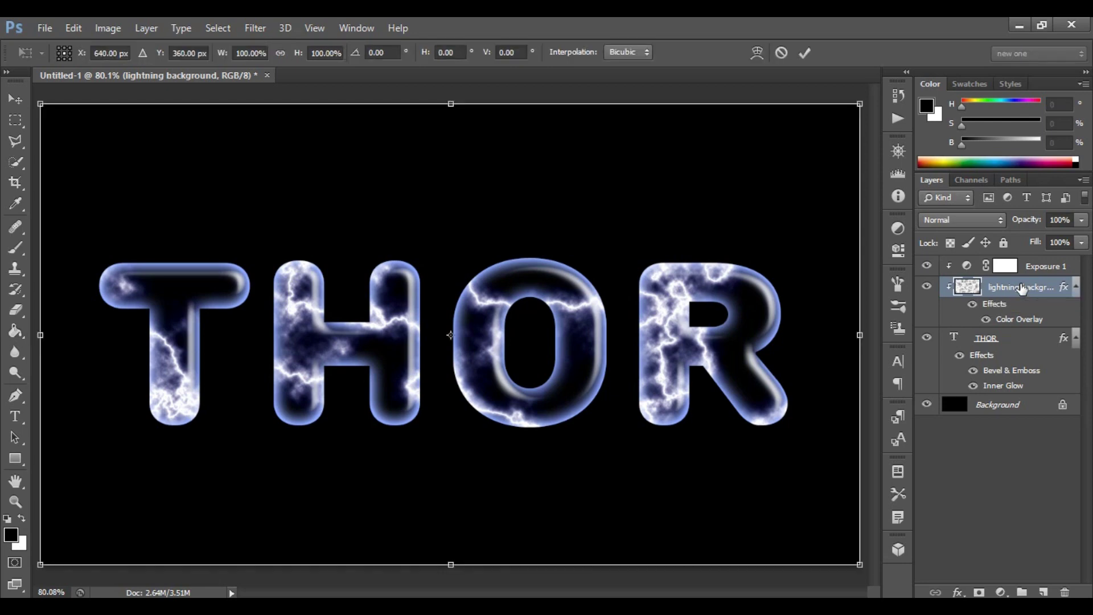
mouse_move(724, 321)
left_mouse_down()
mouse_move(711, 280)
mouse_move(718, 289)
mouse_move(687, 304)
left_mouse_up()
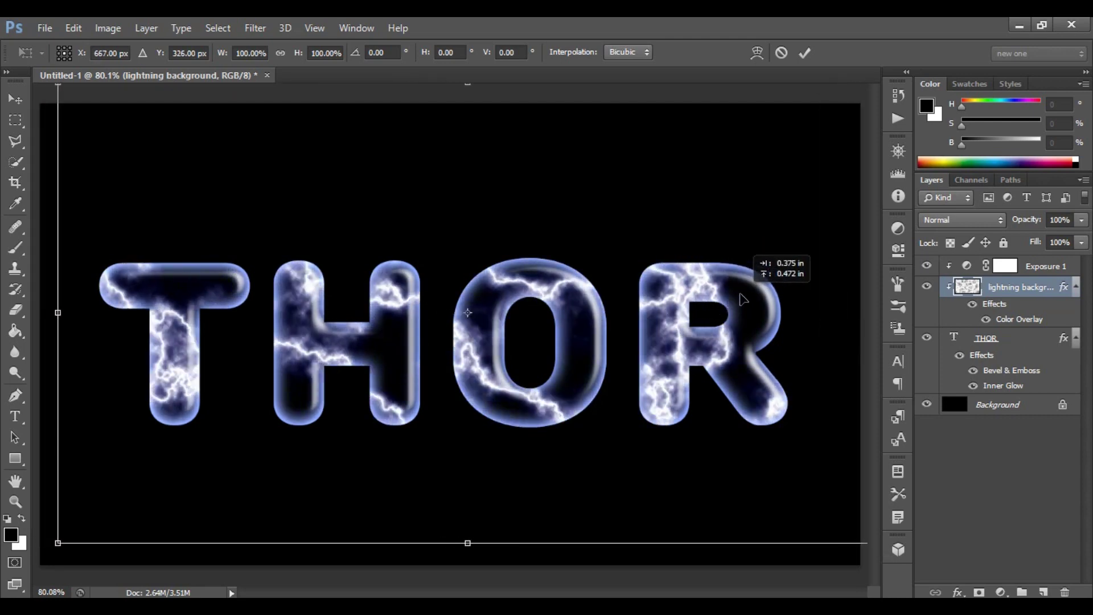
left_click_drag(687, 303, 754, 303)
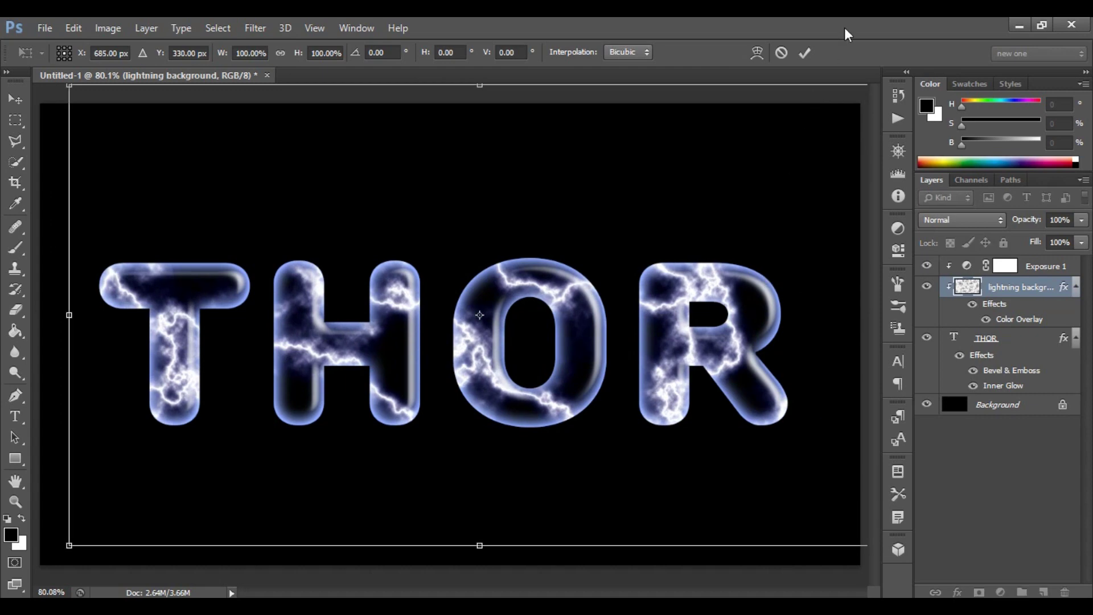
left_click(804, 51)
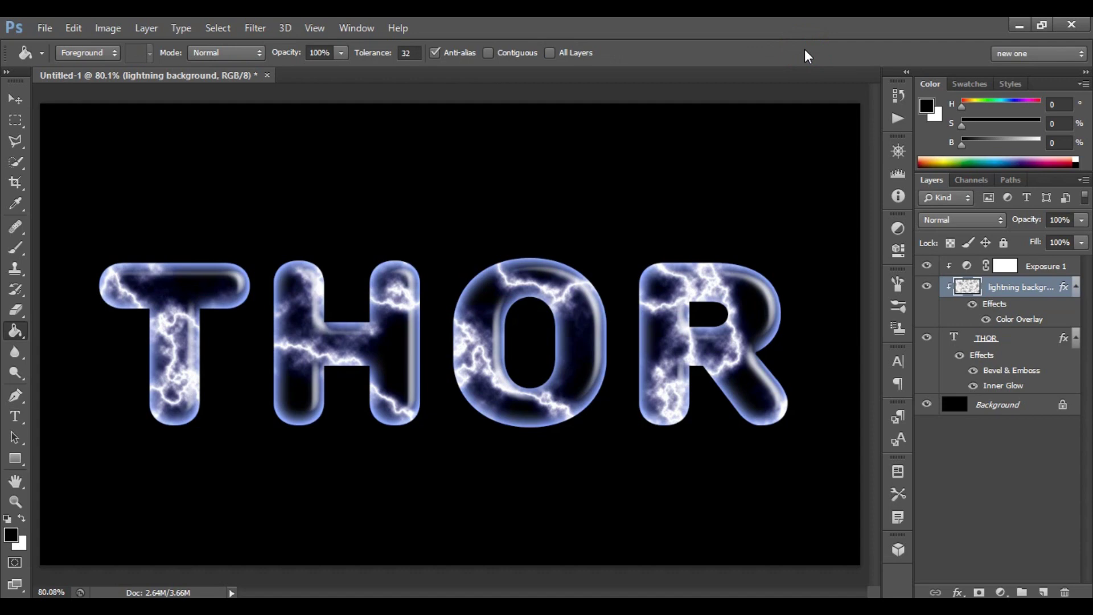